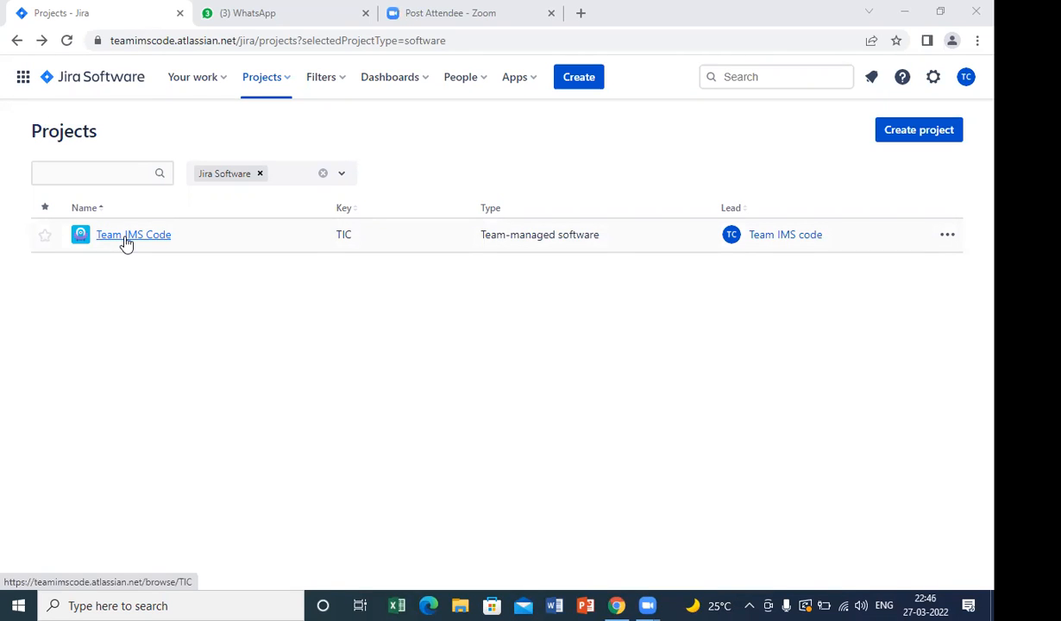
Open the Team IMS Code project and its board issue about gathering the team members' email ids.
left_click(126, 244)
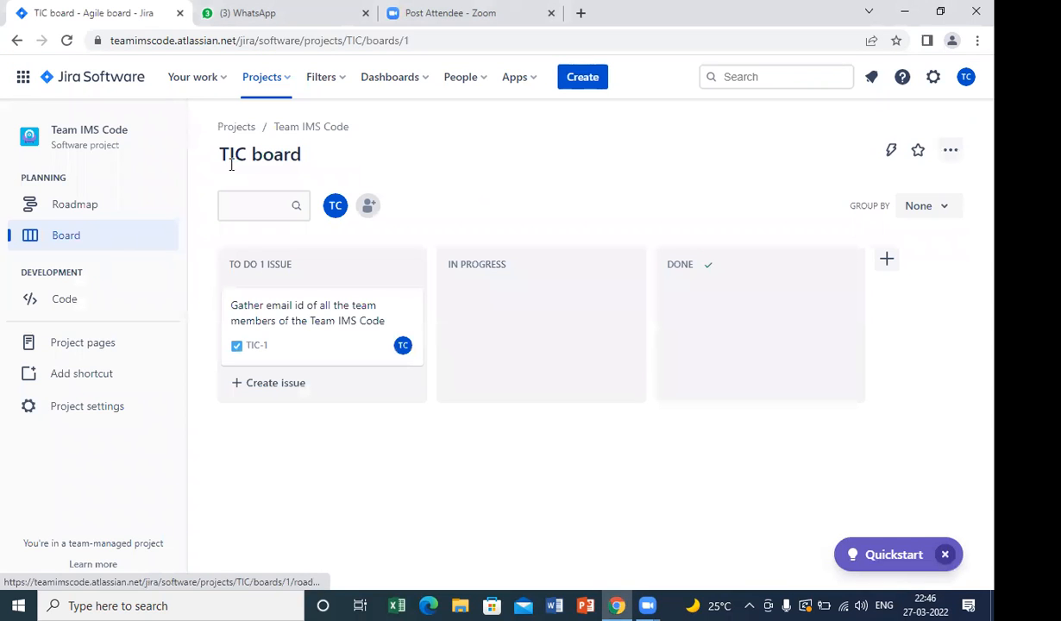
left_click(293, 338)
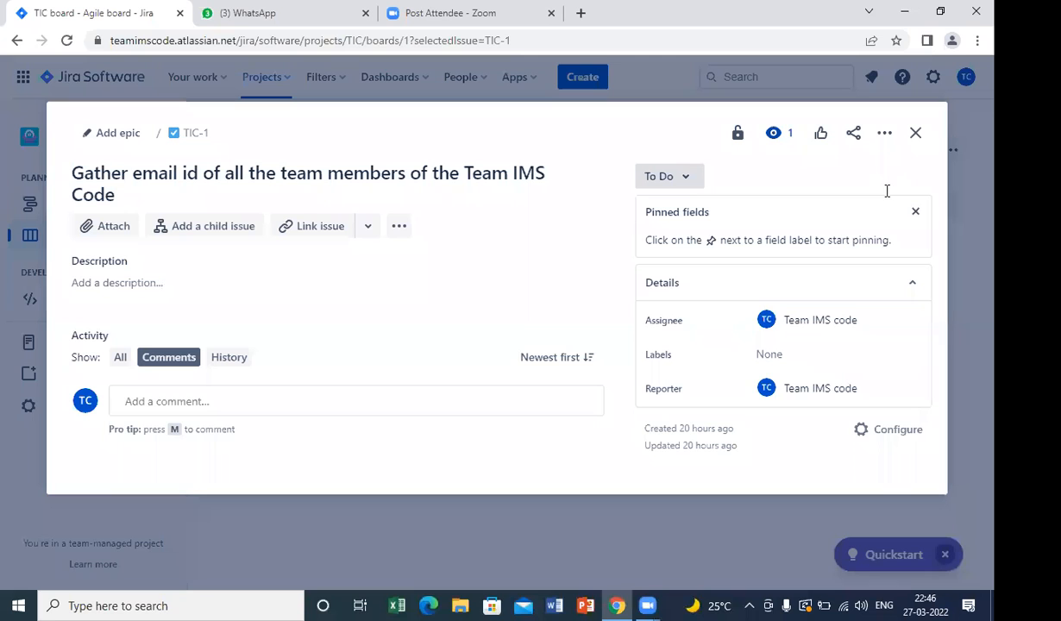
left_click(883, 134)
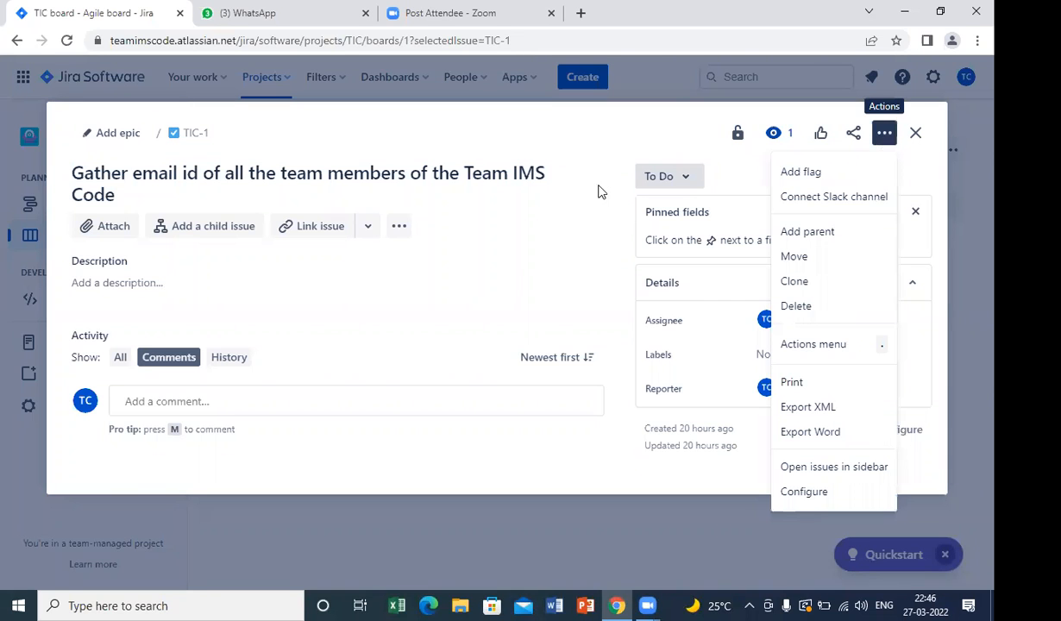
left_click(415, 189)
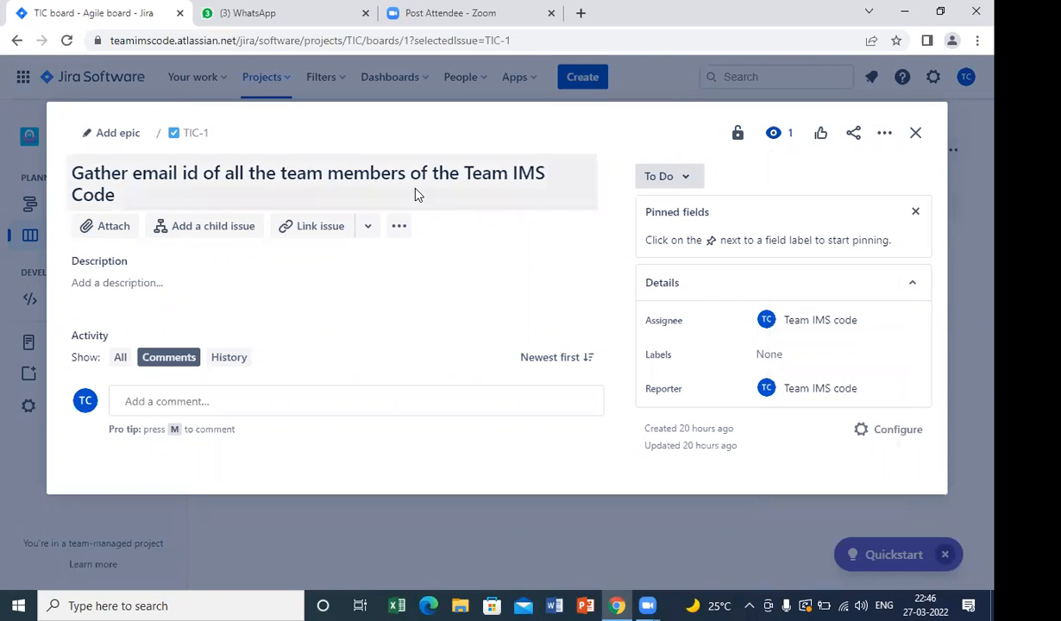
left_click(394, 229)
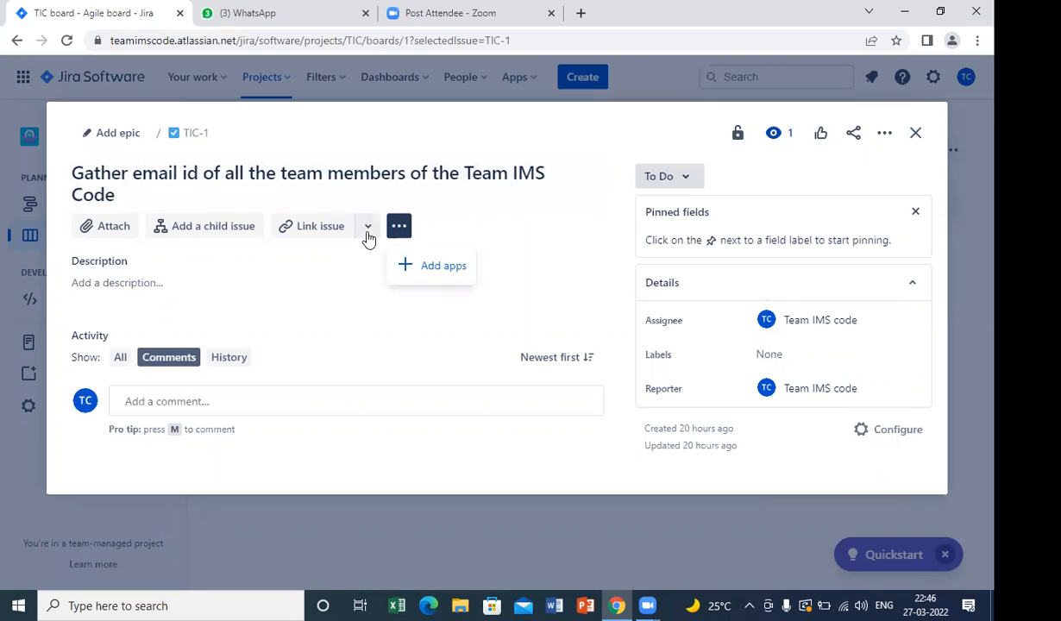
left_click(368, 227)
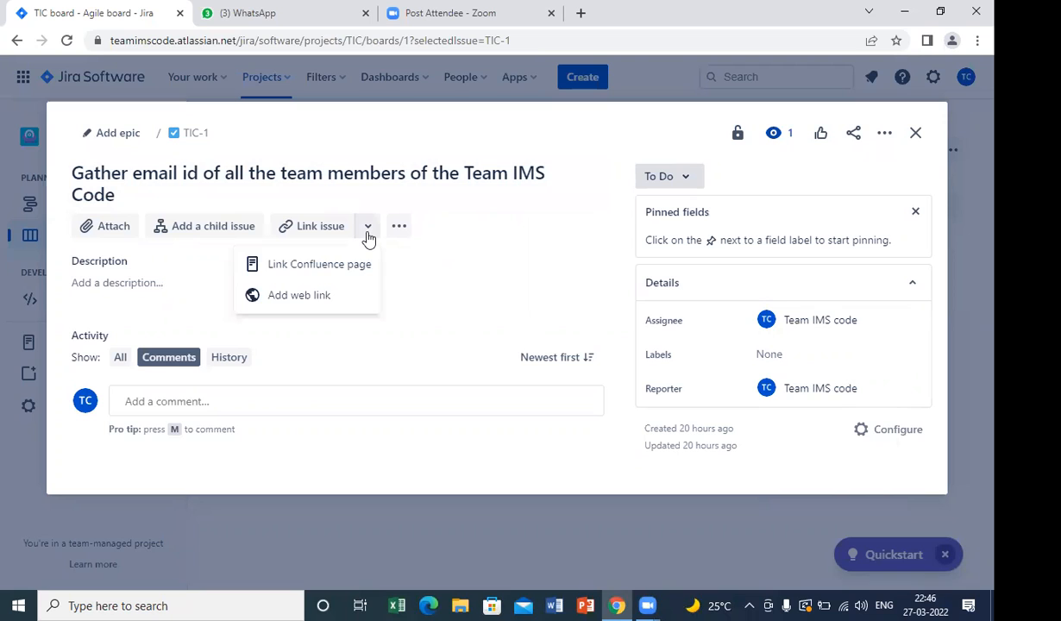
left_click(368, 235)
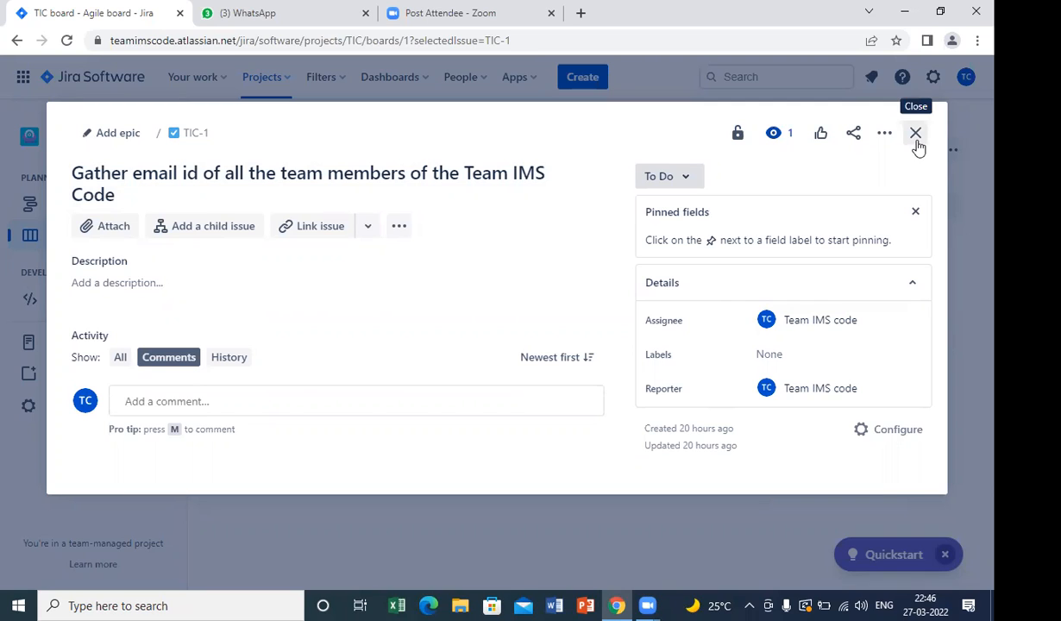
Create a child issue named "xyz" under the email id gathering issue.
left_click(229, 234)
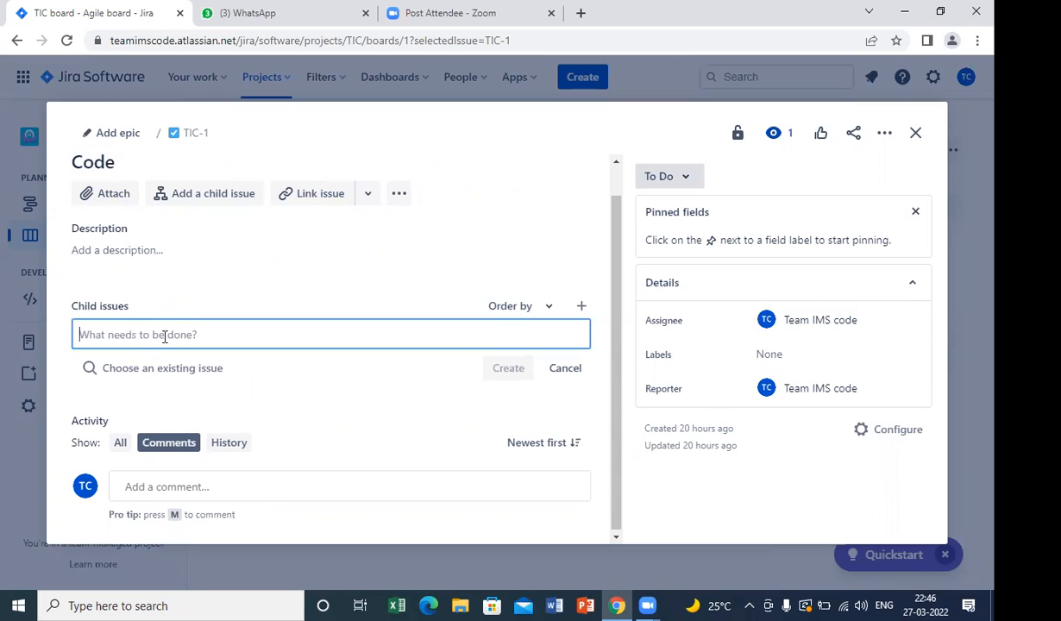
type("xyz")
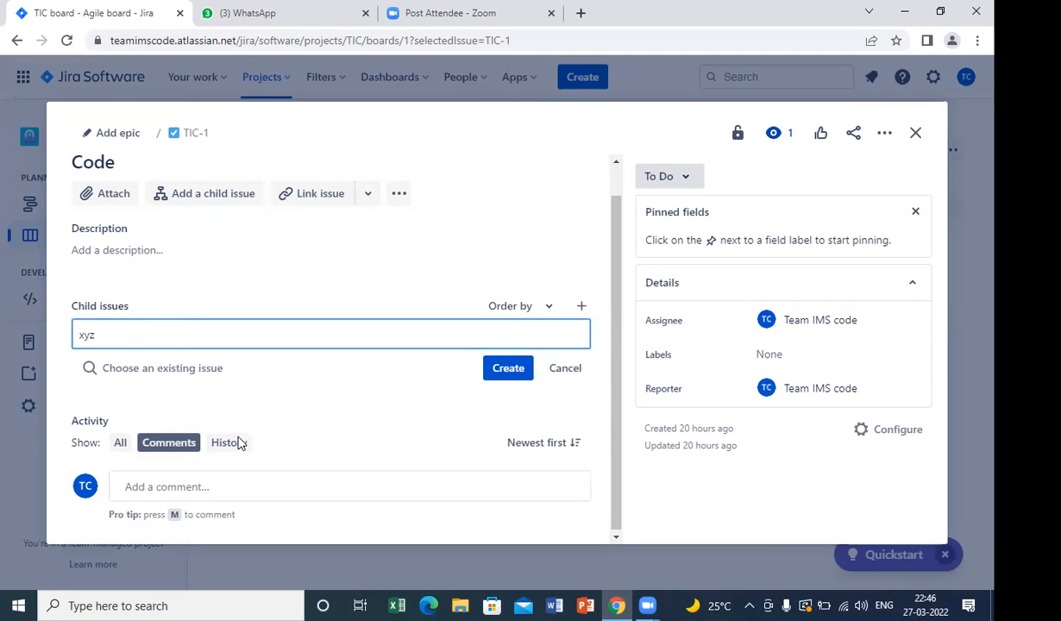
left_click(506, 371)
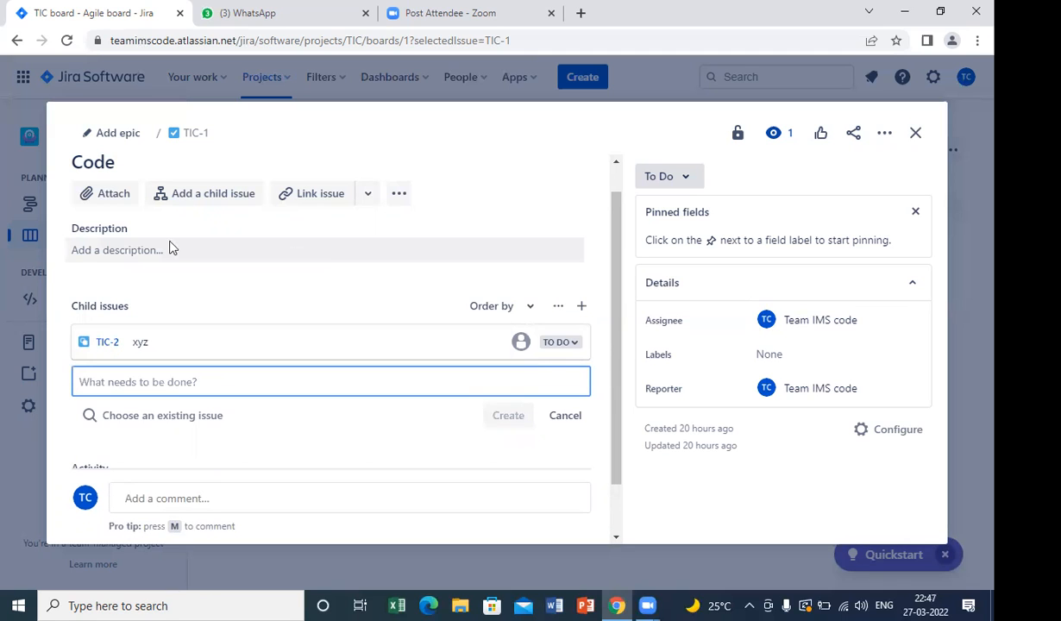
left_click(117, 201)
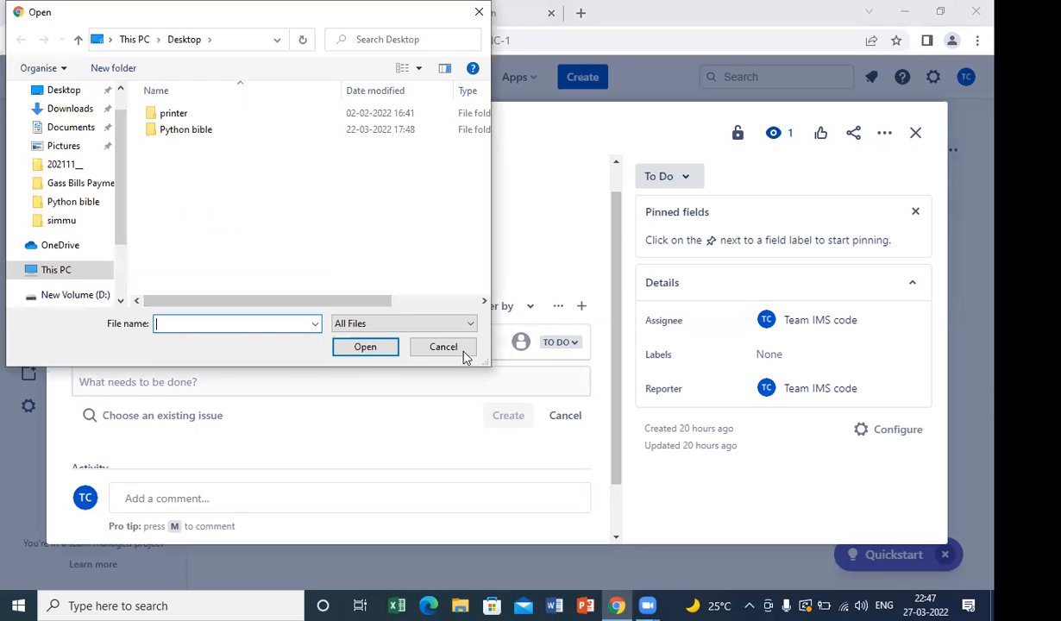
key("Escape")
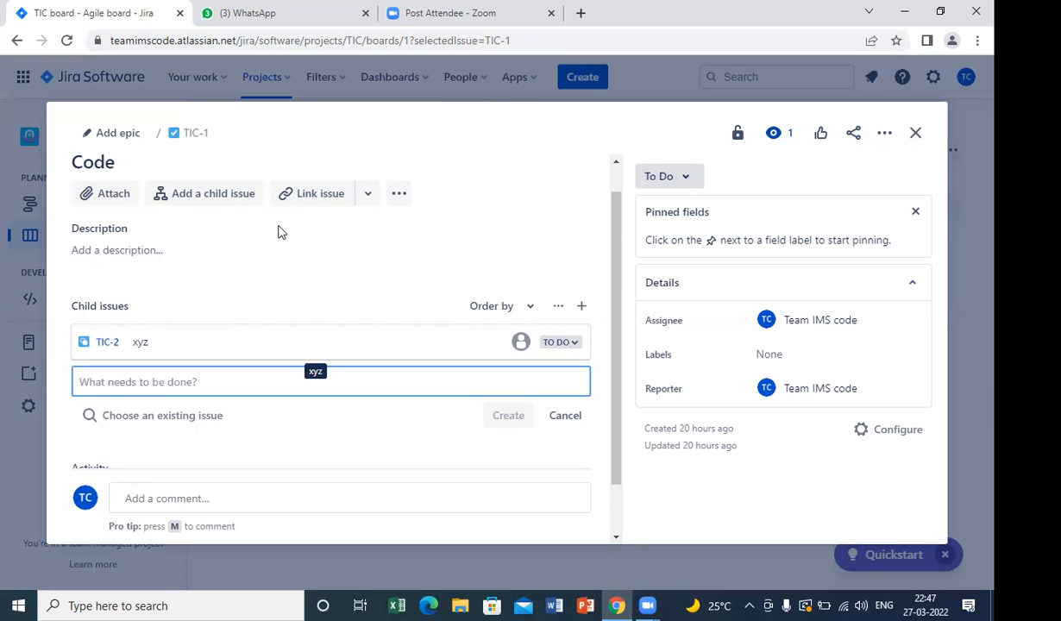
left_click(338, 200)
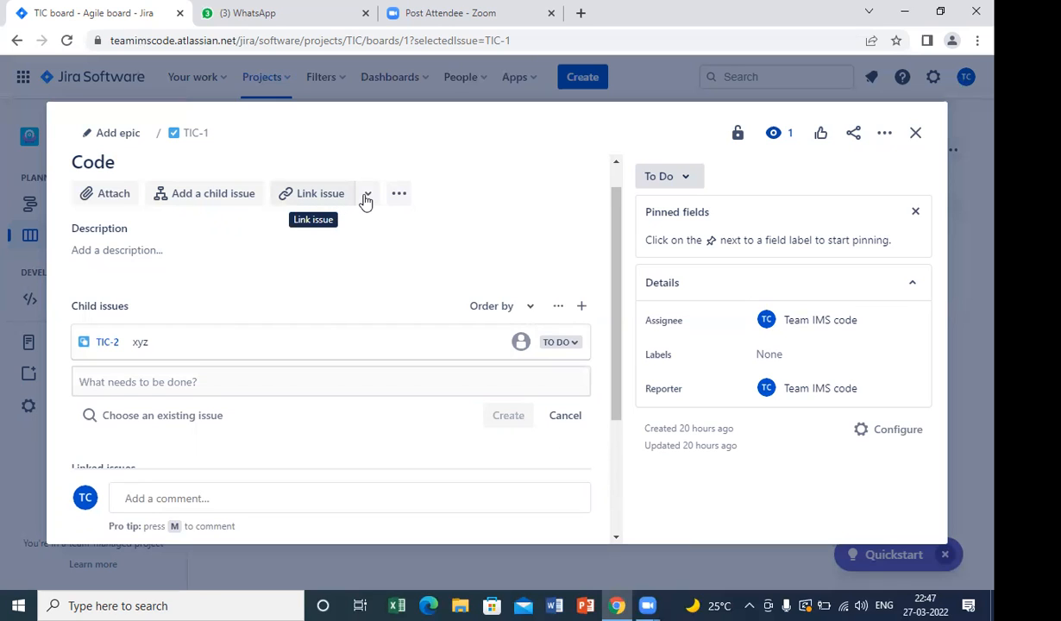
left_click(366, 195)
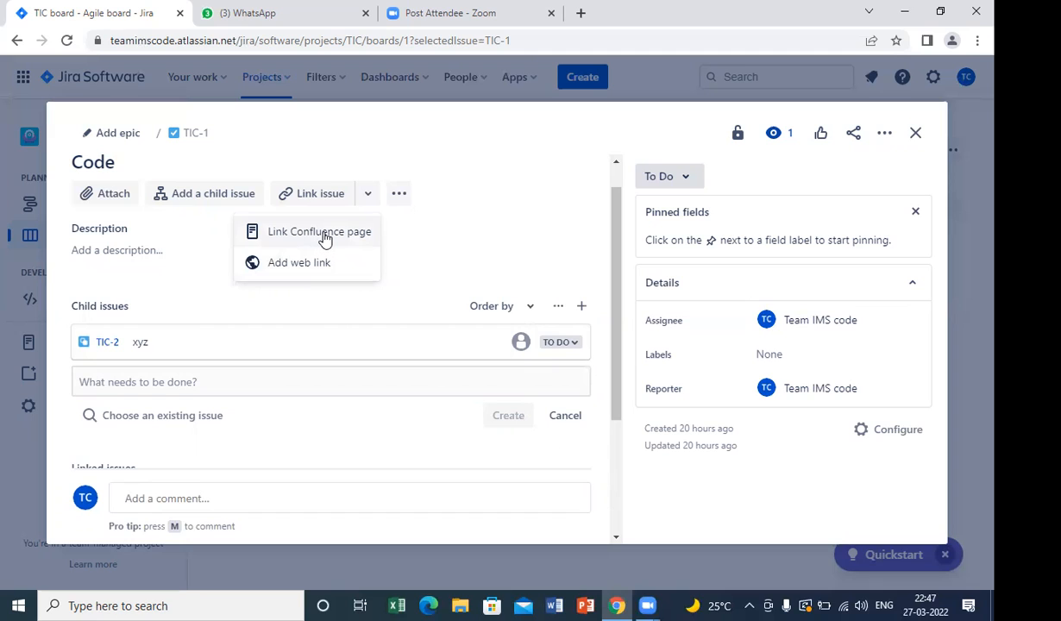
left_click(409, 242)
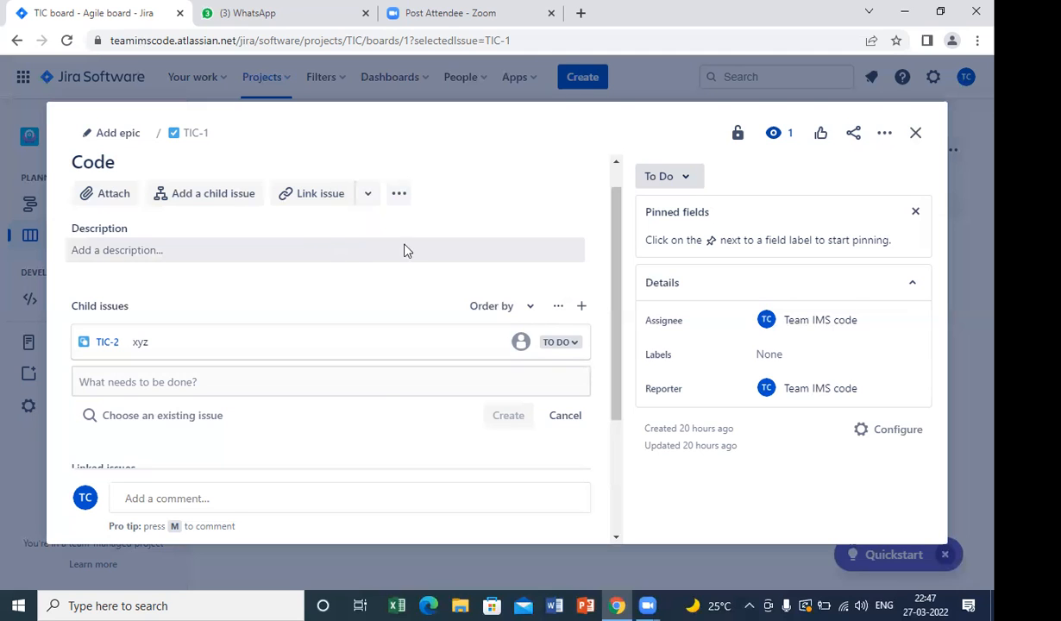
Change the status of the child issue "xyz" to In Progress.
left_click(577, 347)
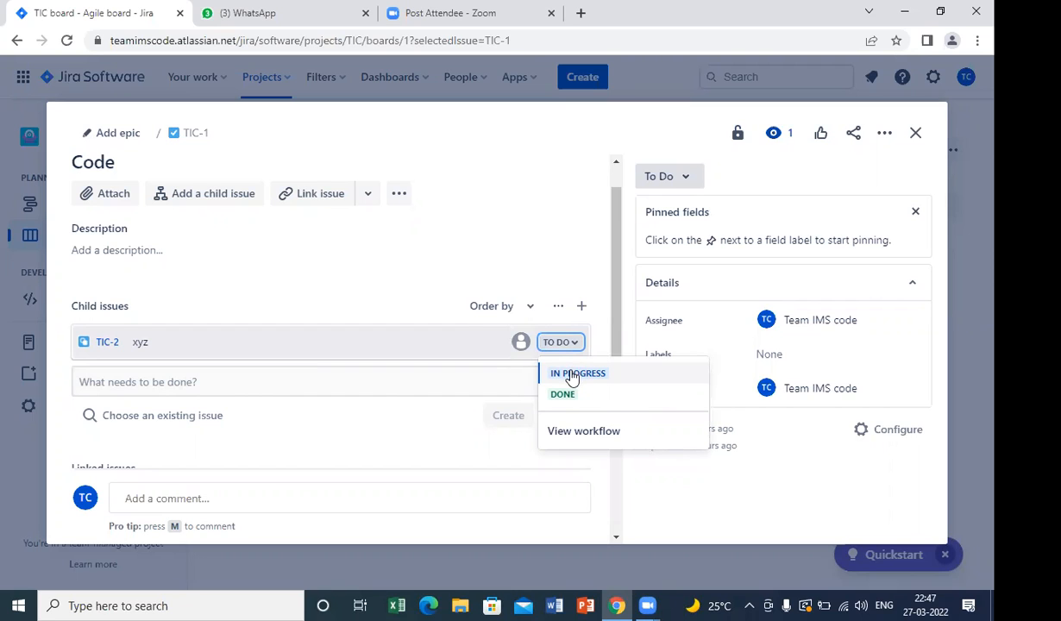
left_click(571, 376)
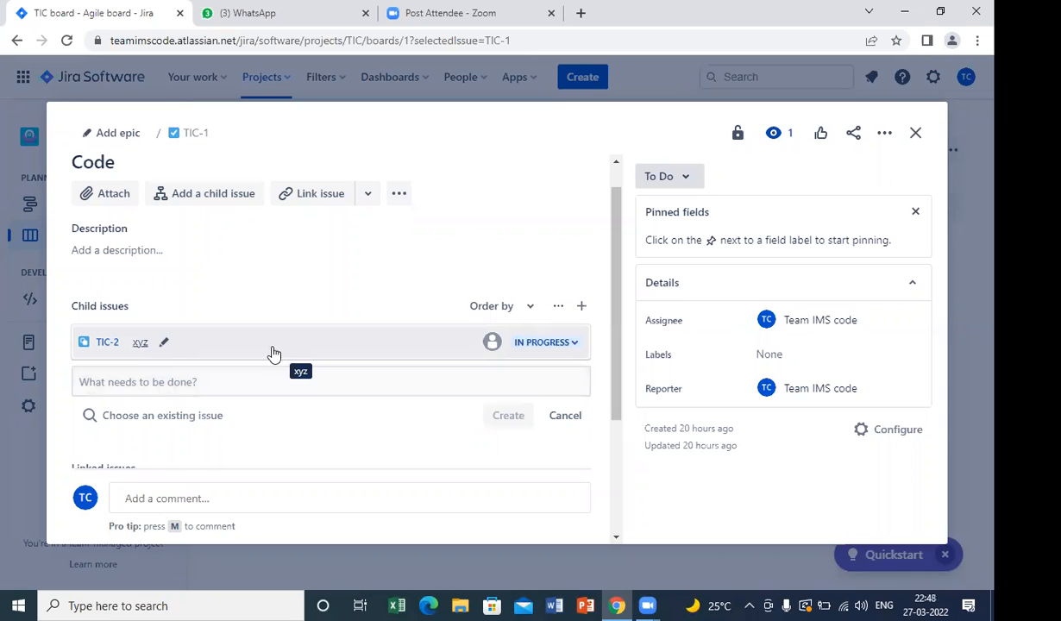
View the full page of the child issue "xyz", dismiss the welcome tour, and return to the parent issue.
left_click(107, 345)
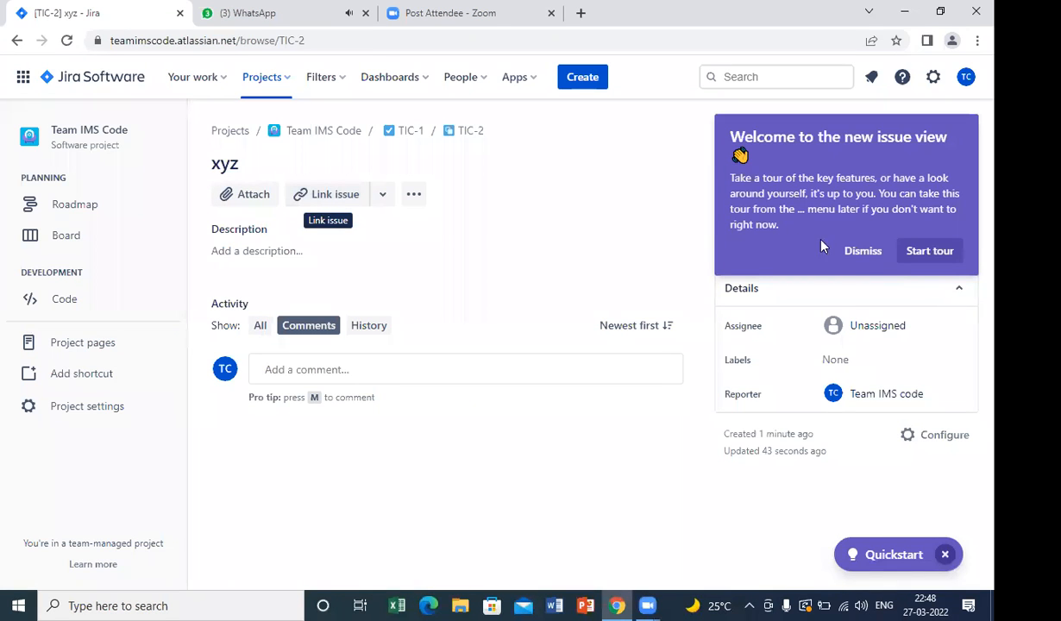
left_click(847, 252)
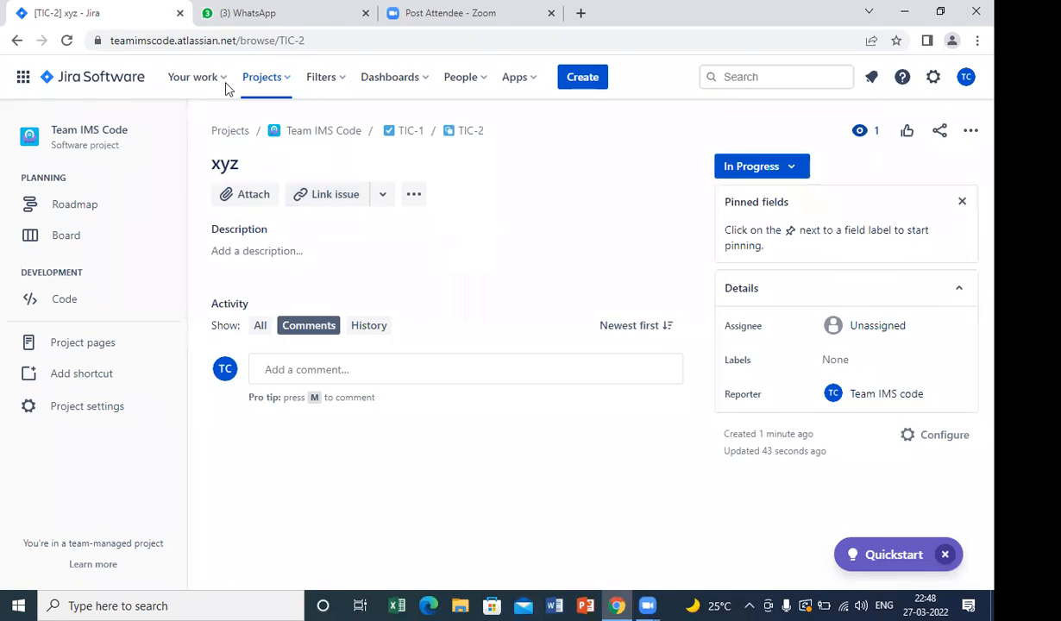
left_click(16, 41)
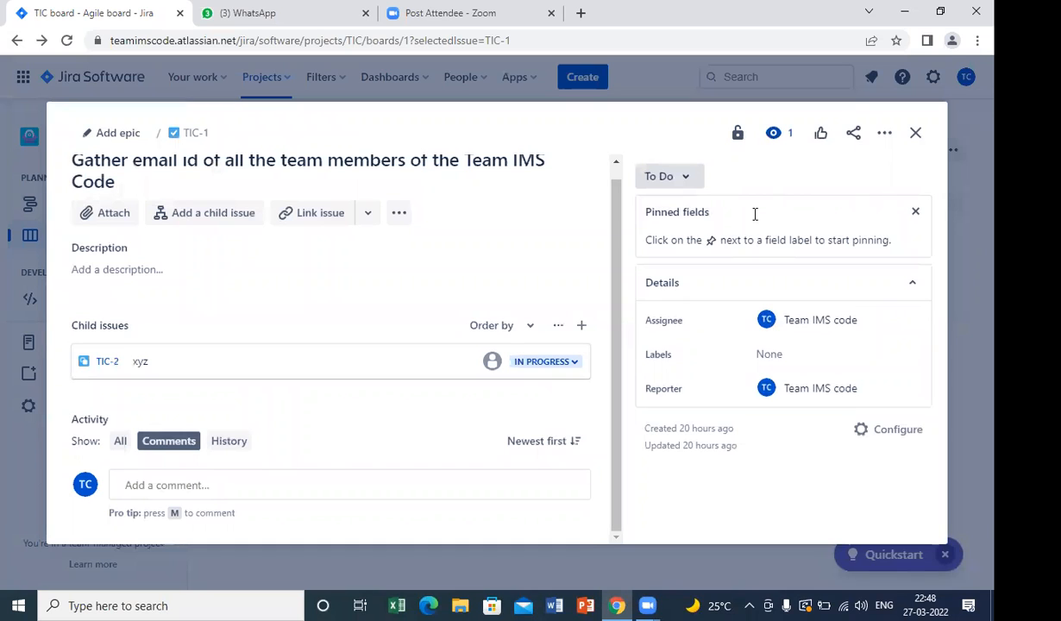
Mark the child issue "xyz" as Done and close the parent issue to return to the board.
left_click(577, 362)
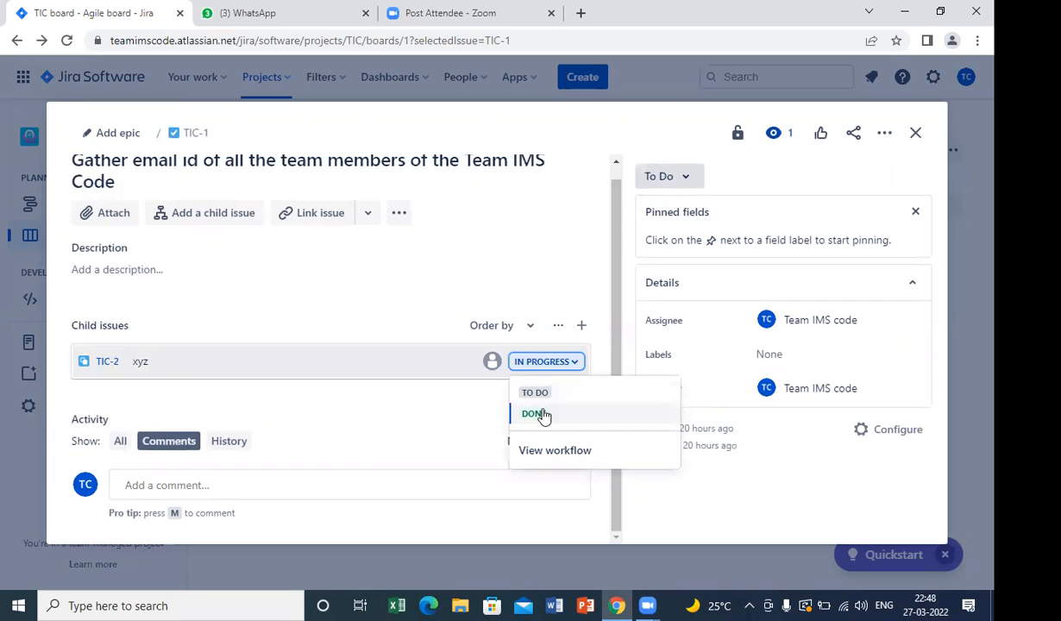
left_click(537, 414)
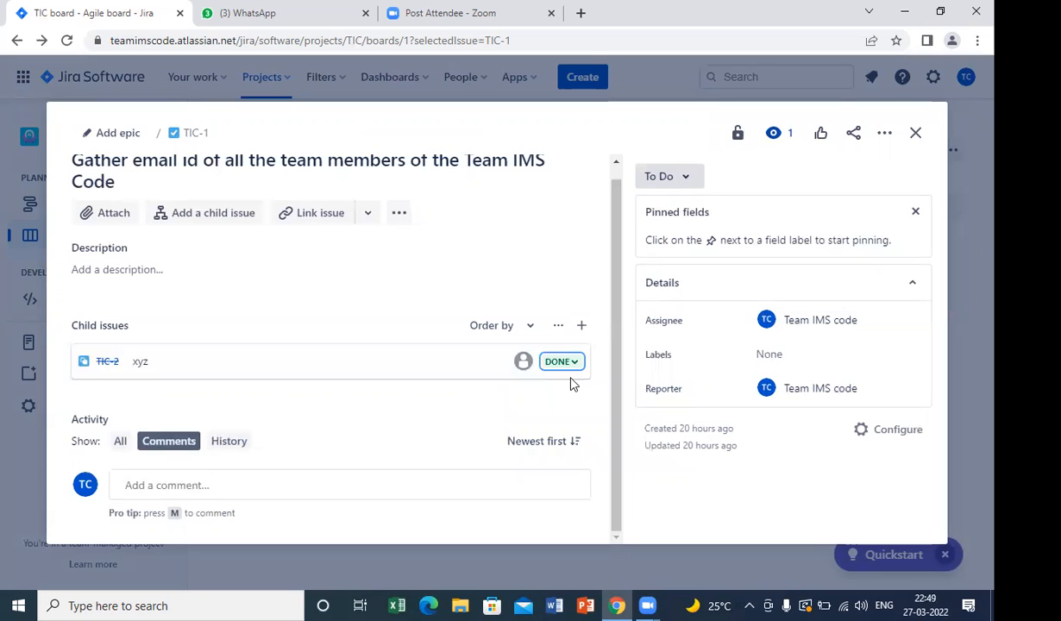
left_click(915, 144)
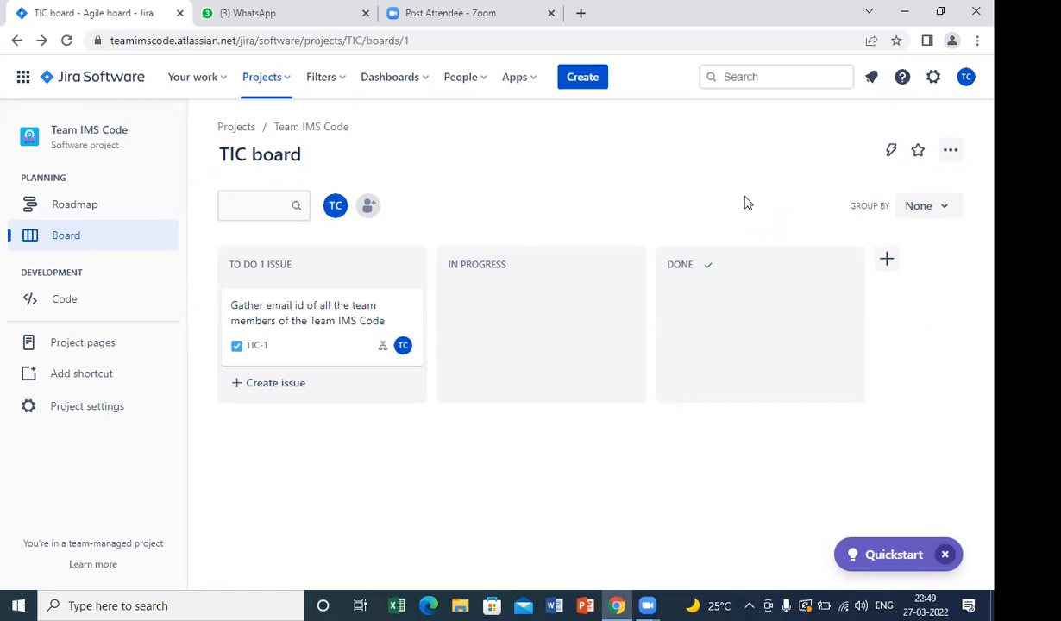
Start a new software development project using the Bug tracking template.
mouse_move(523, 236)
left_click(289, 89)
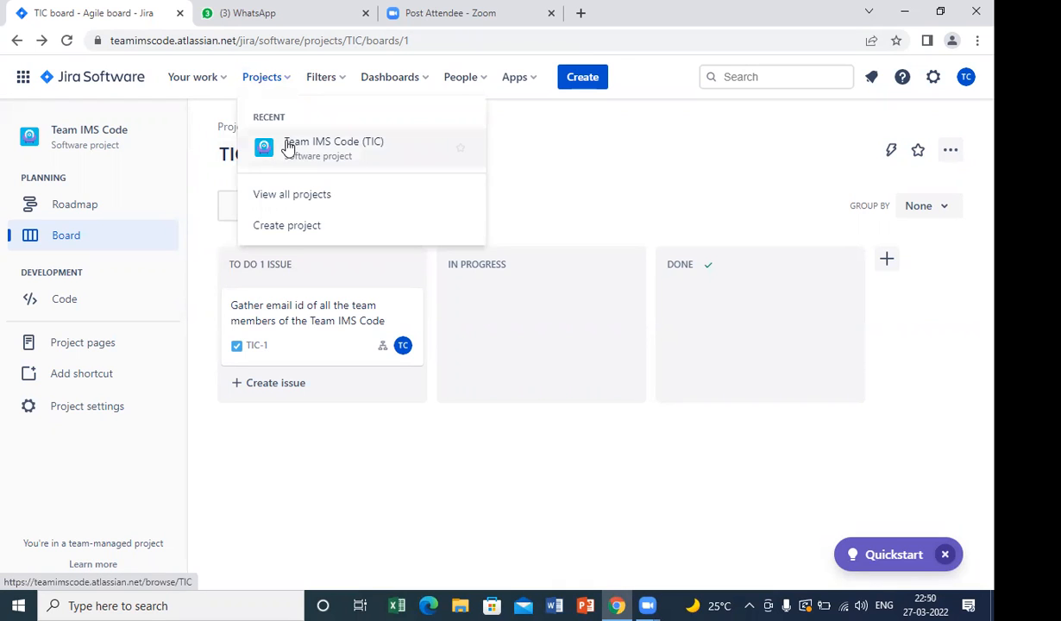
left_click(286, 228)
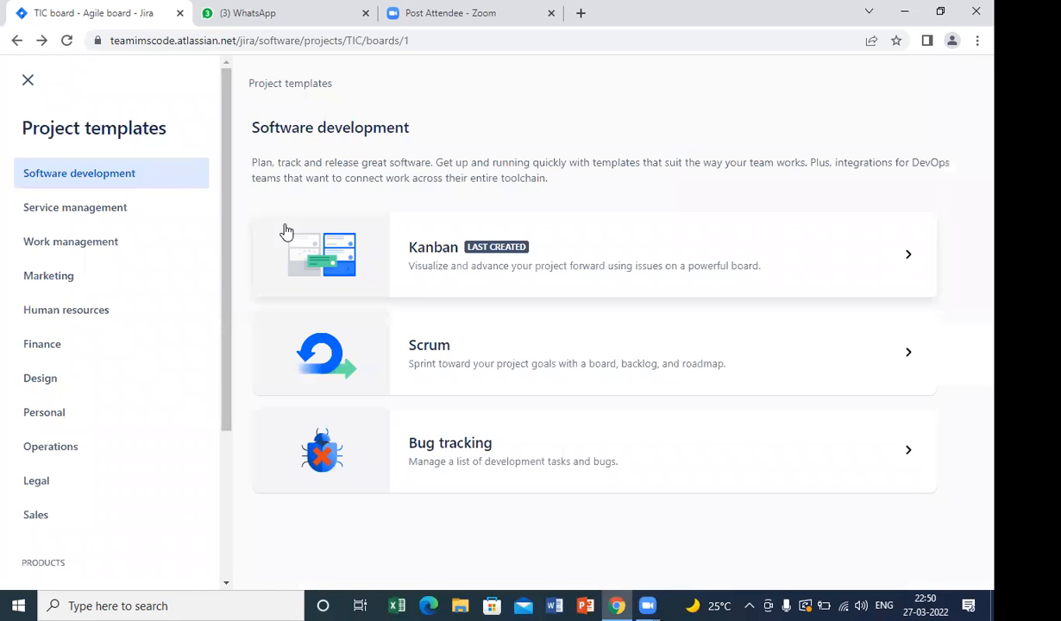
left_click(389, 456)
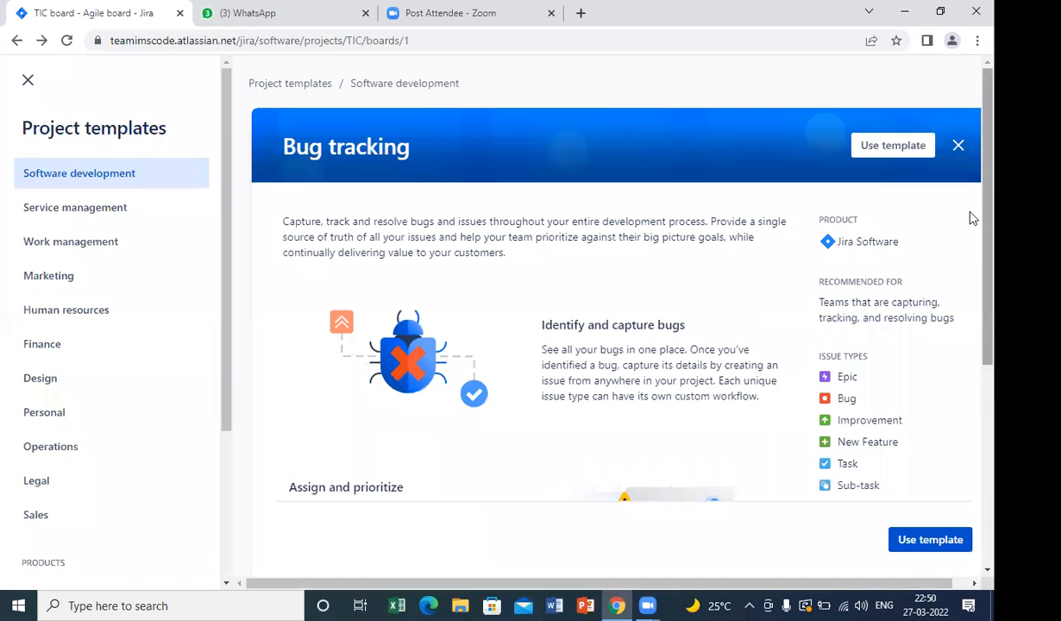
scroll(968, 282, "down", 3)
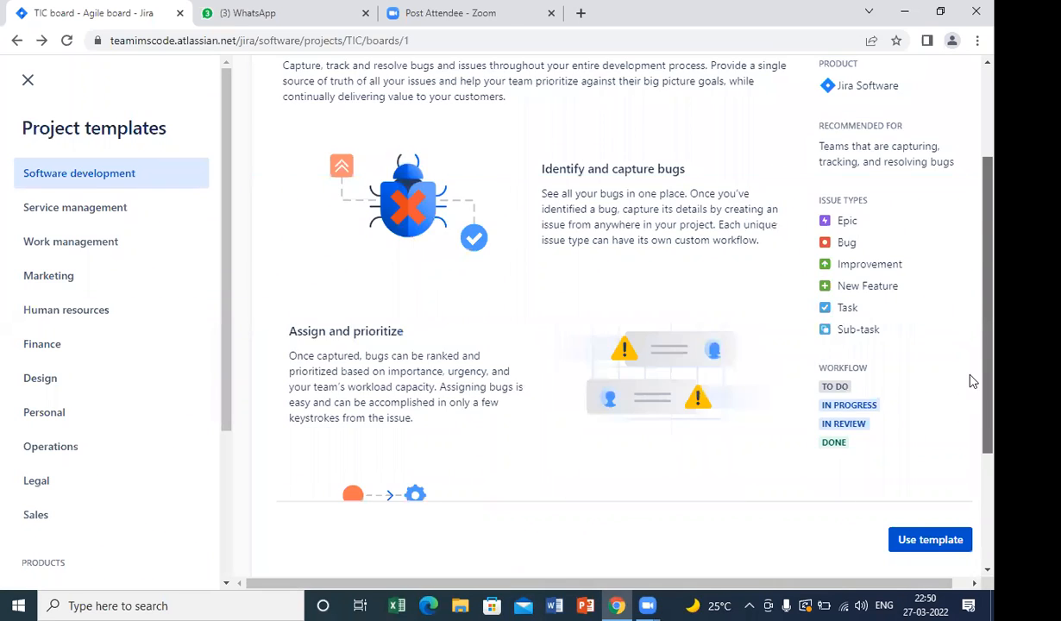
left_click(953, 537)
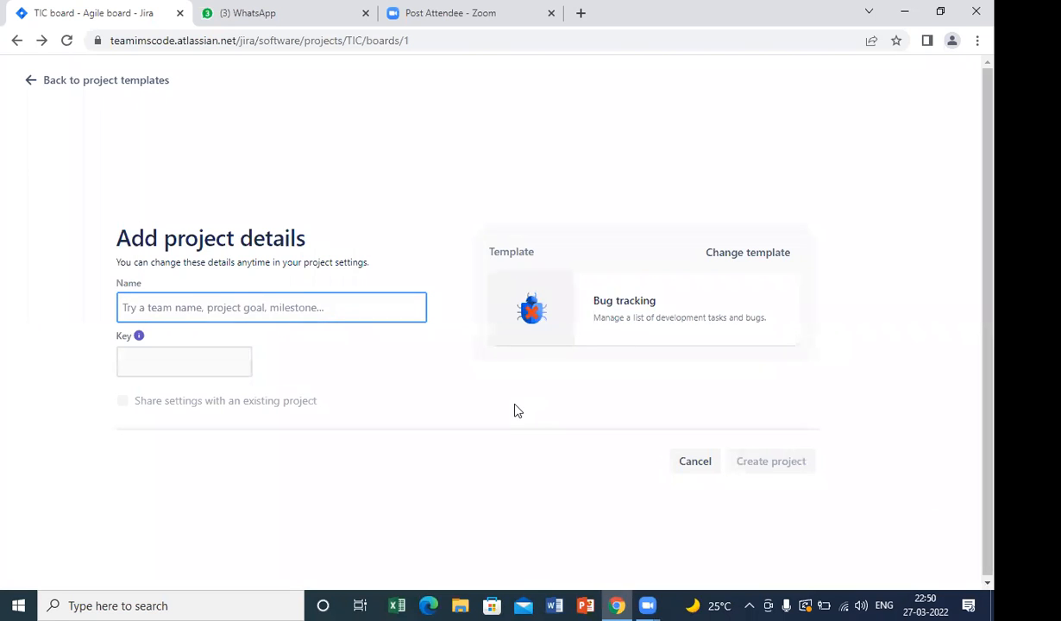
Name the new project "Bug tracking" and create it.
type("Bug tr")
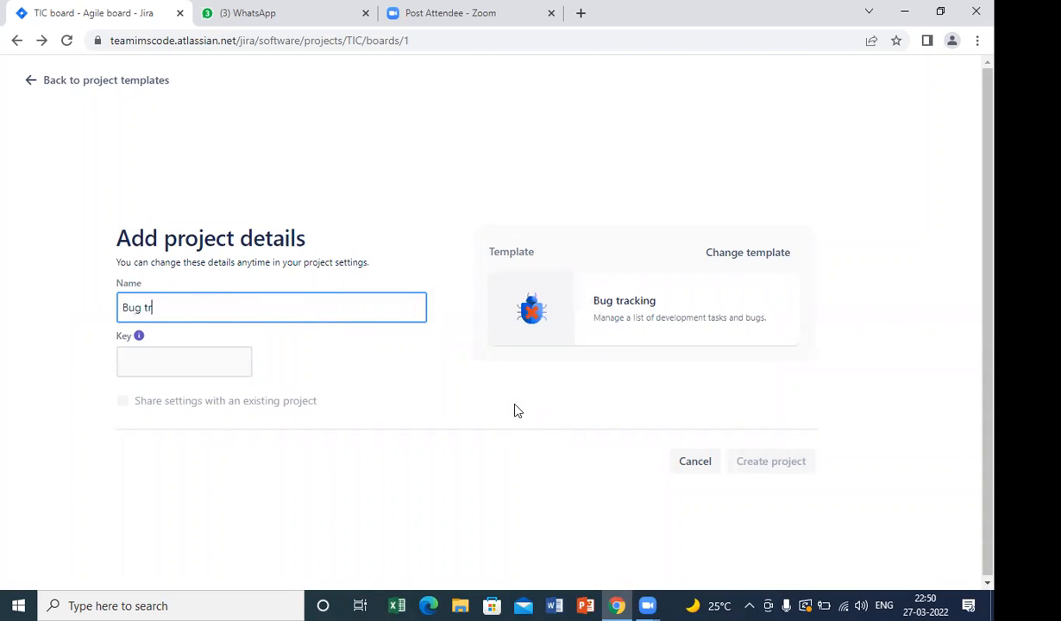
type("acking")
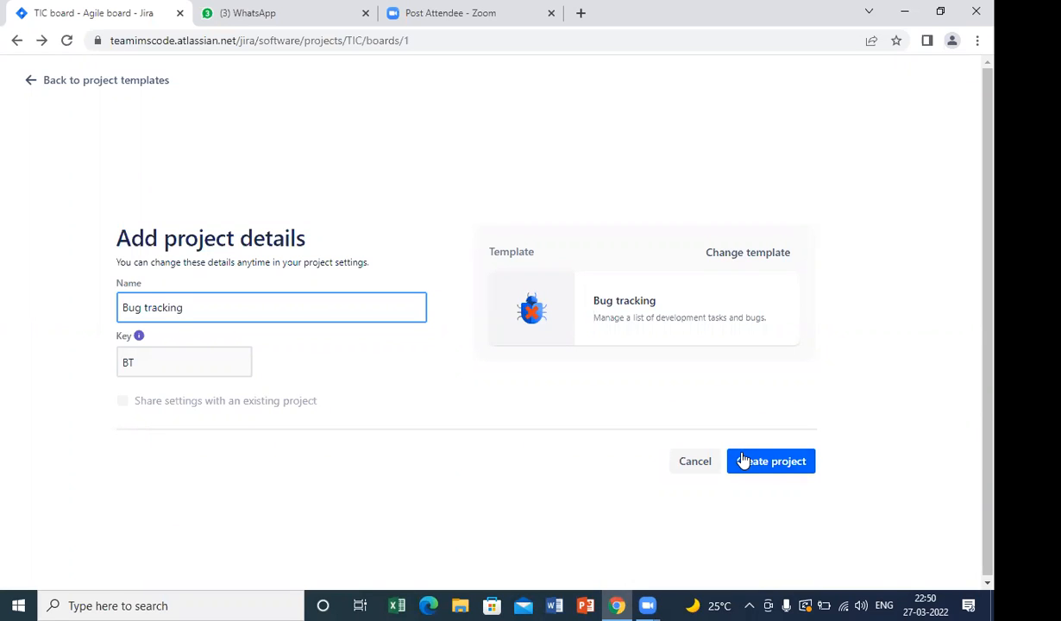
left_click(741, 459)
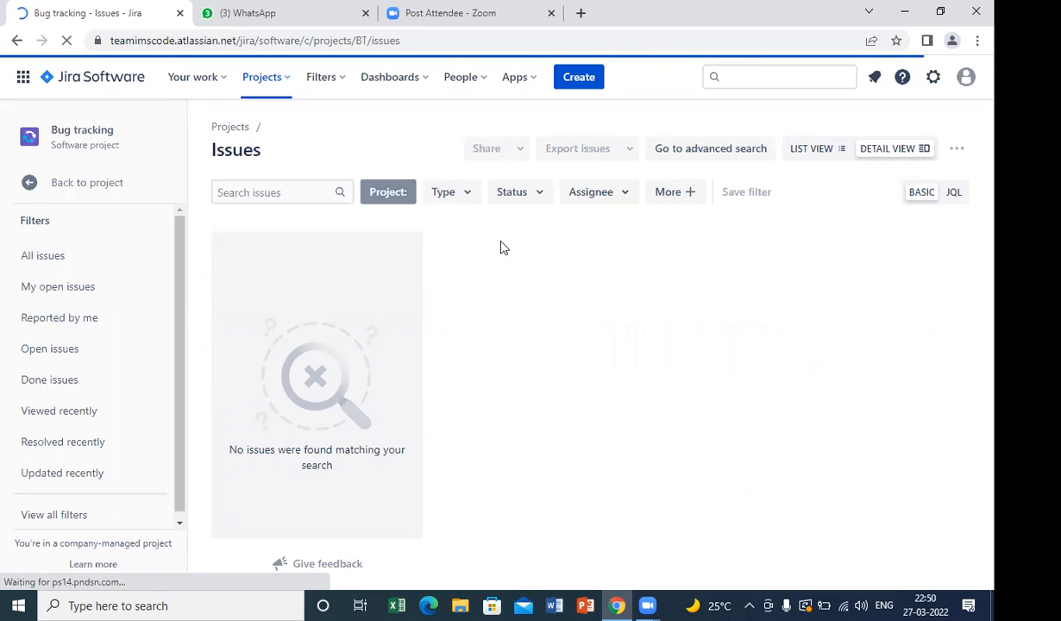
Check the issue search and filters of the Bug tracking project and show all its issues.
left_click(466, 197)
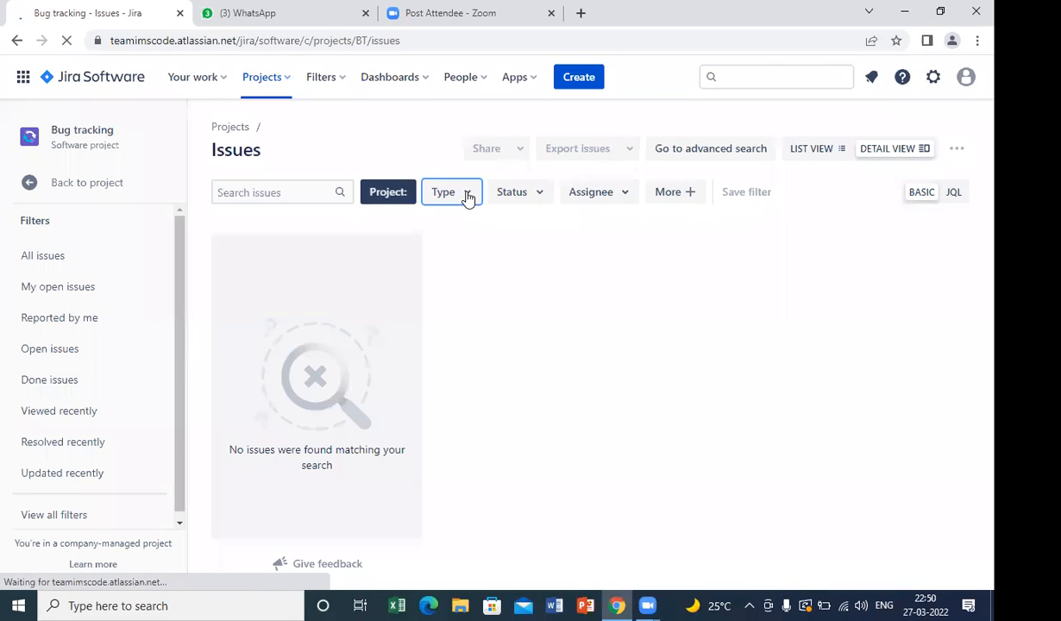
left_click(522, 193)
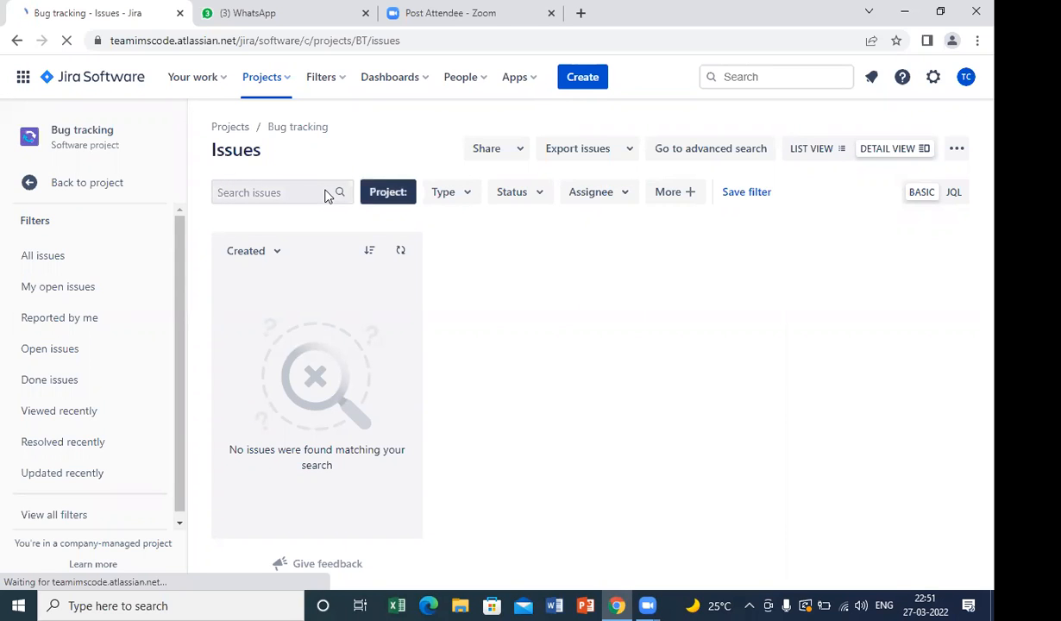
left_click(246, 200)
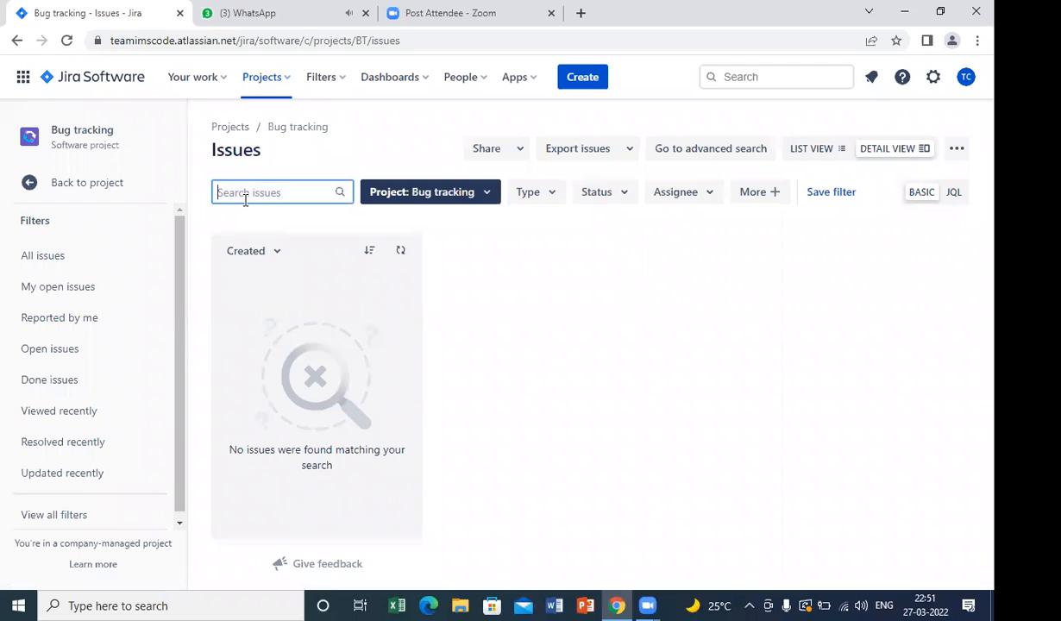
left_click(71, 260)
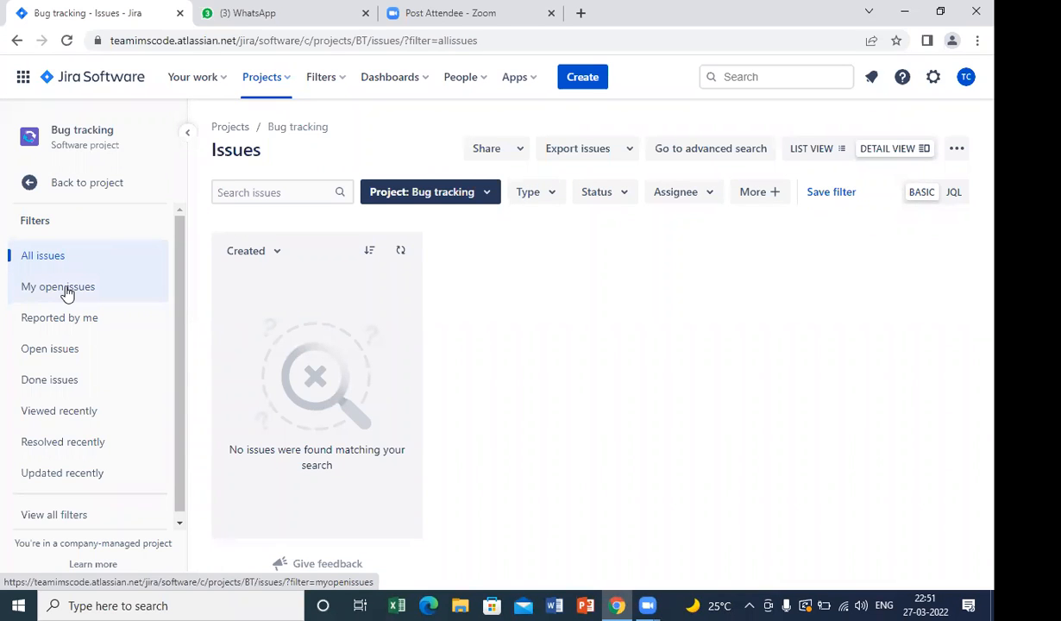
Look through the Bug tracking project's issue filters, from My open issues and Reported by me to Resolved recently and Updated recently.
left_click(68, 294)
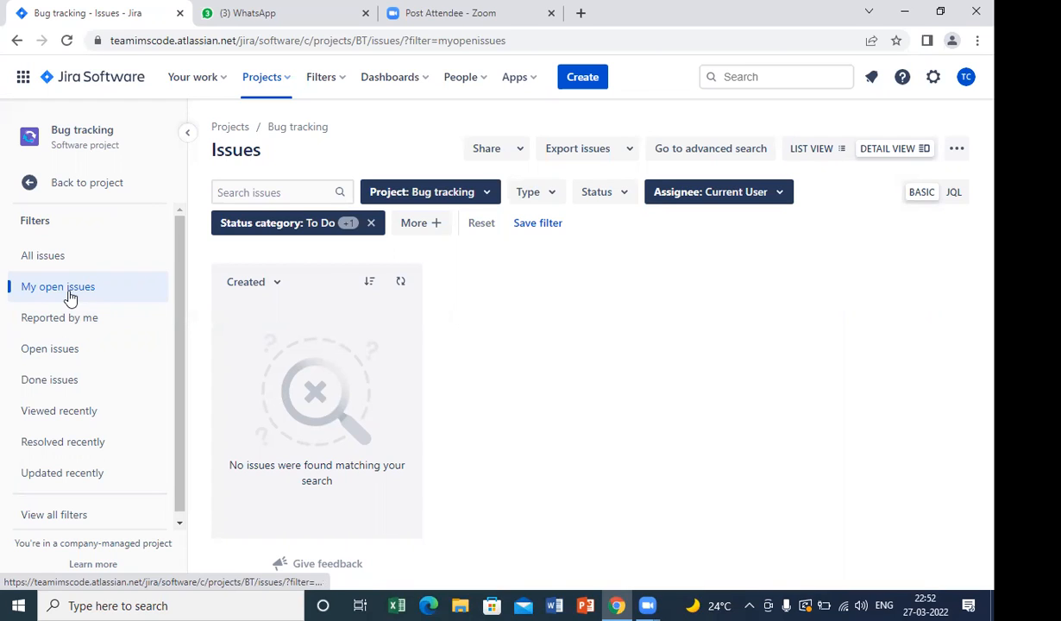
left_click(59, 326)
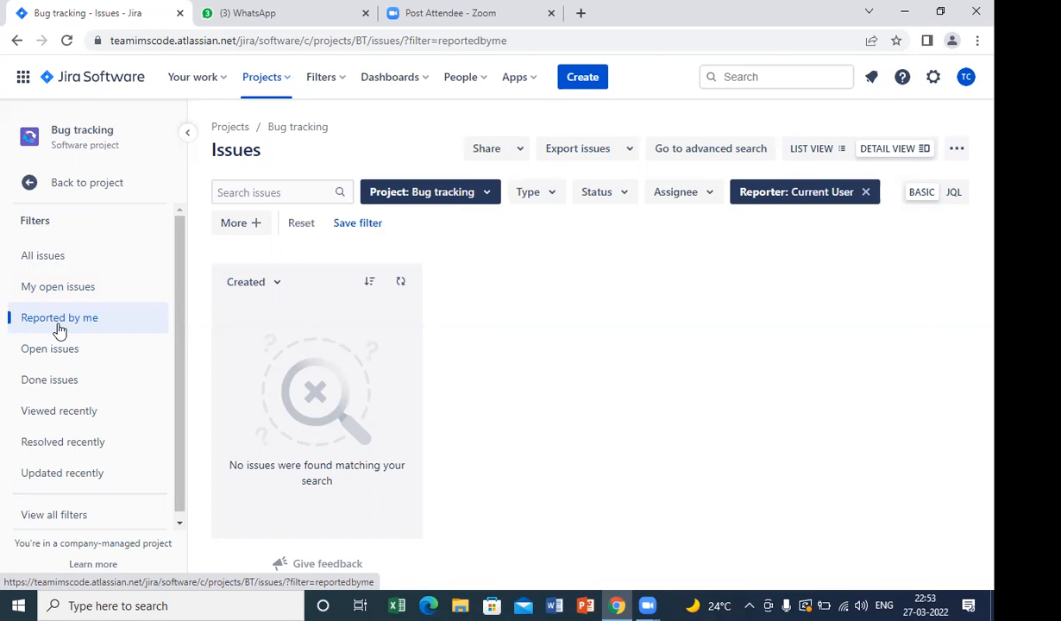
left_click(50, 349)
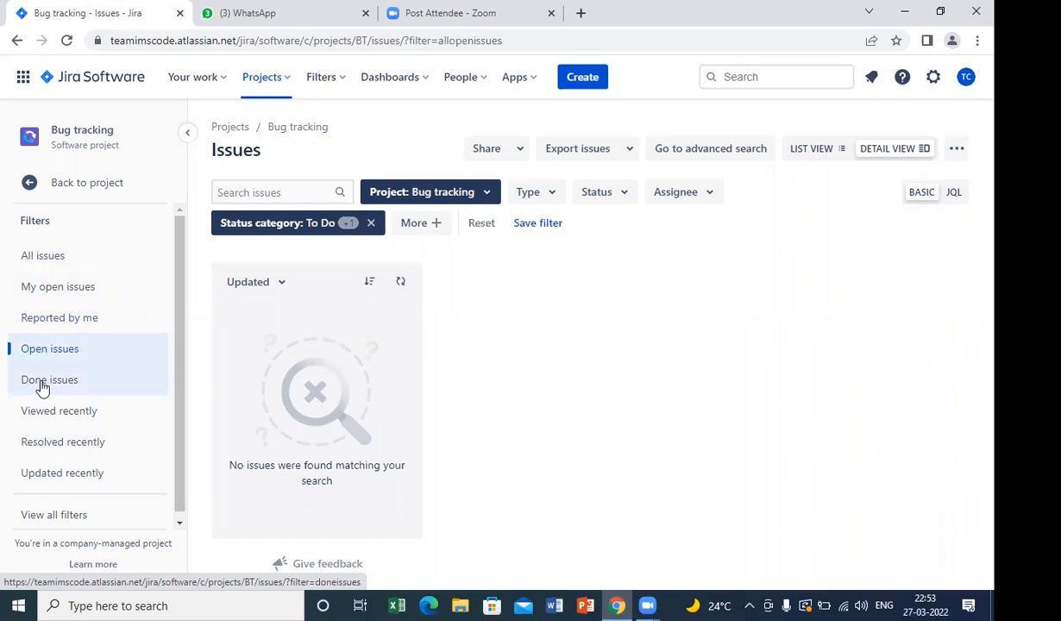
left_click(42, 387)
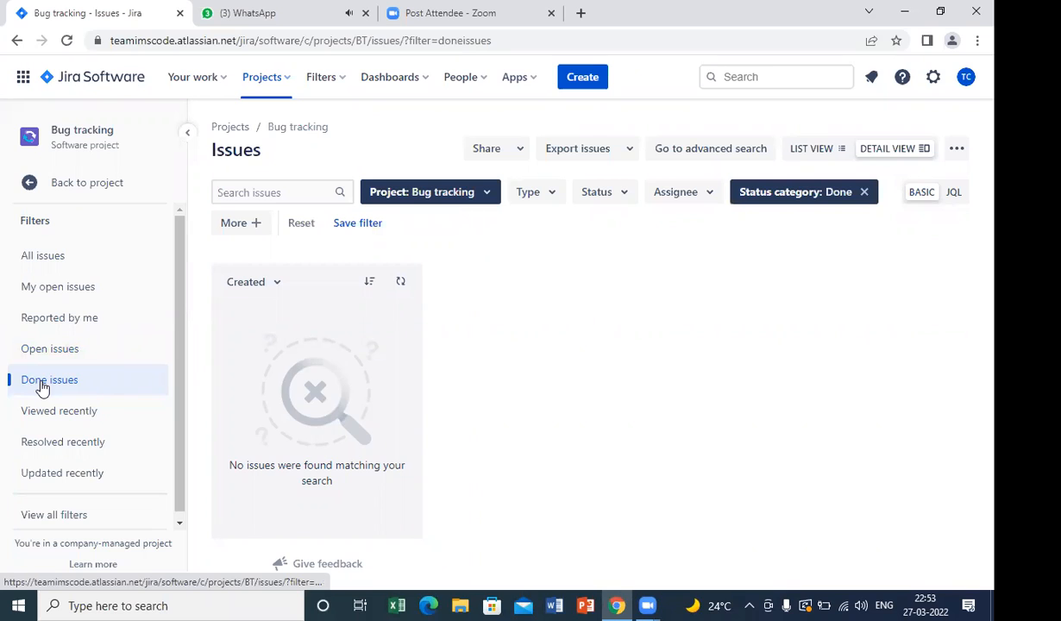
left_click(49, 414)
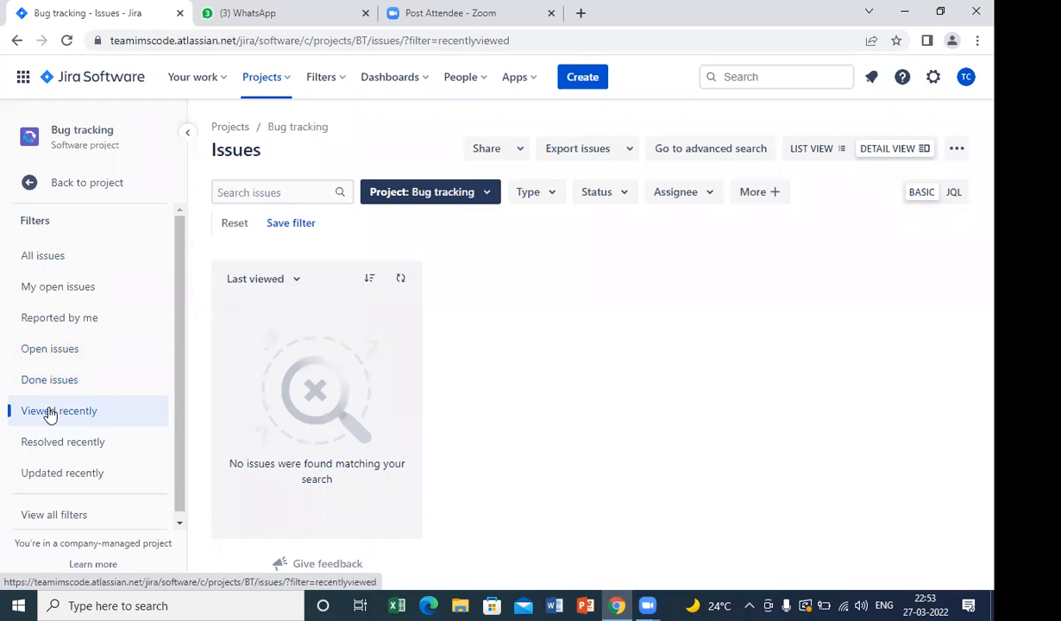
left_click(70, 346)
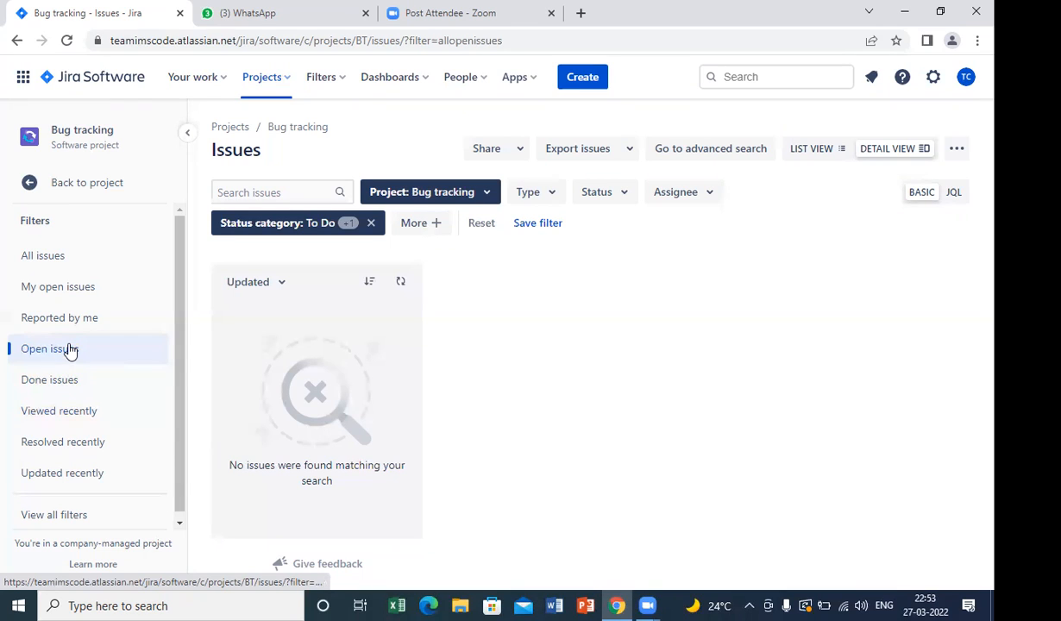
left_click(67, 415)
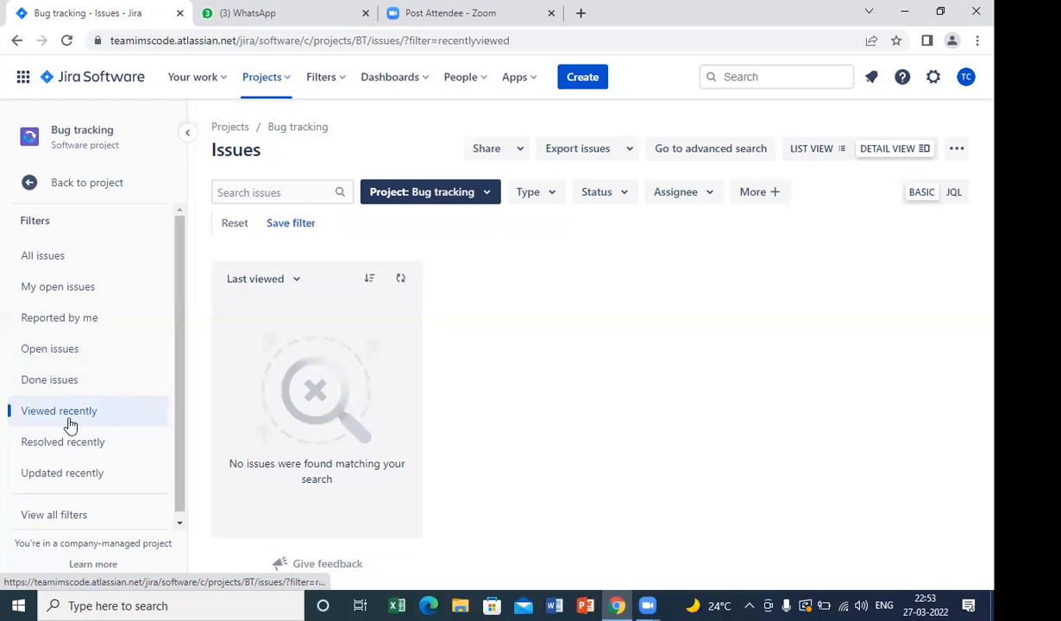
left_click(69, 451)
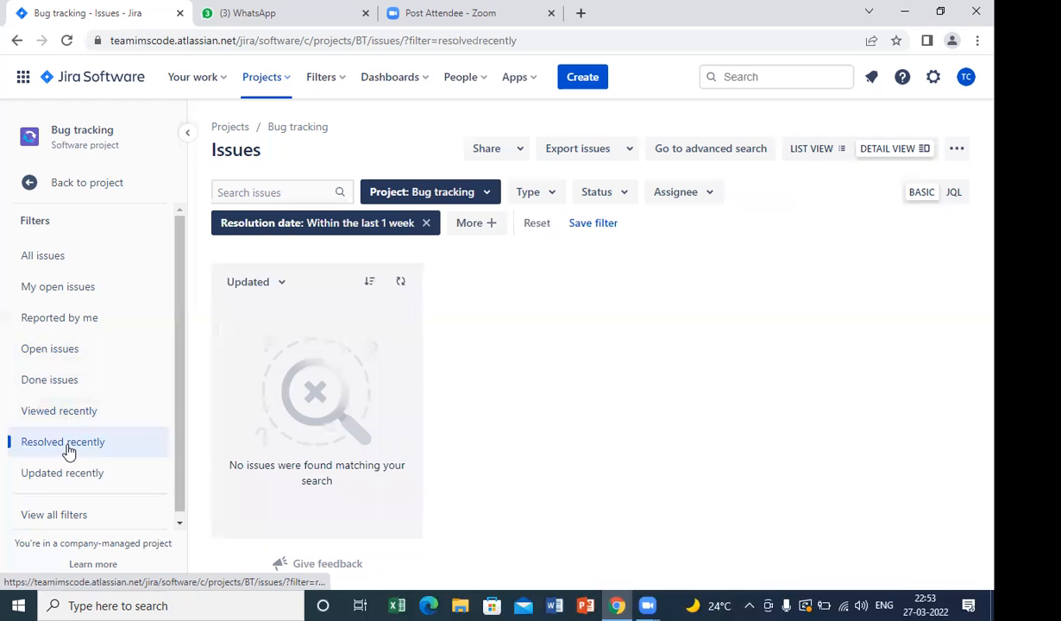
left_click(66, 488)
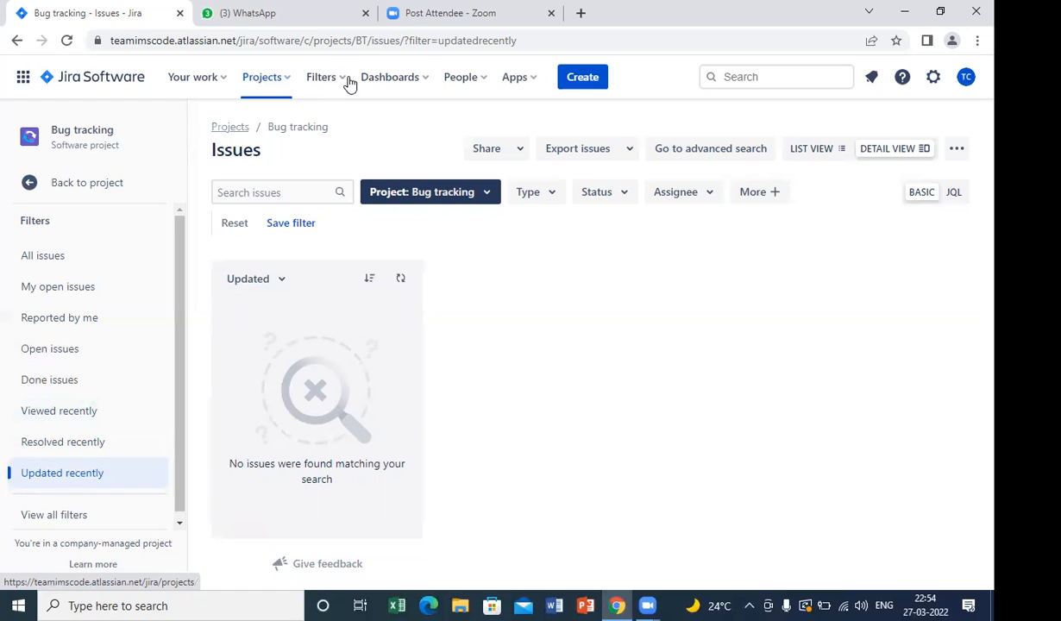
Look over the People and Apps options and the list of Atlassian products available to switch to.
left_click(477, 83)
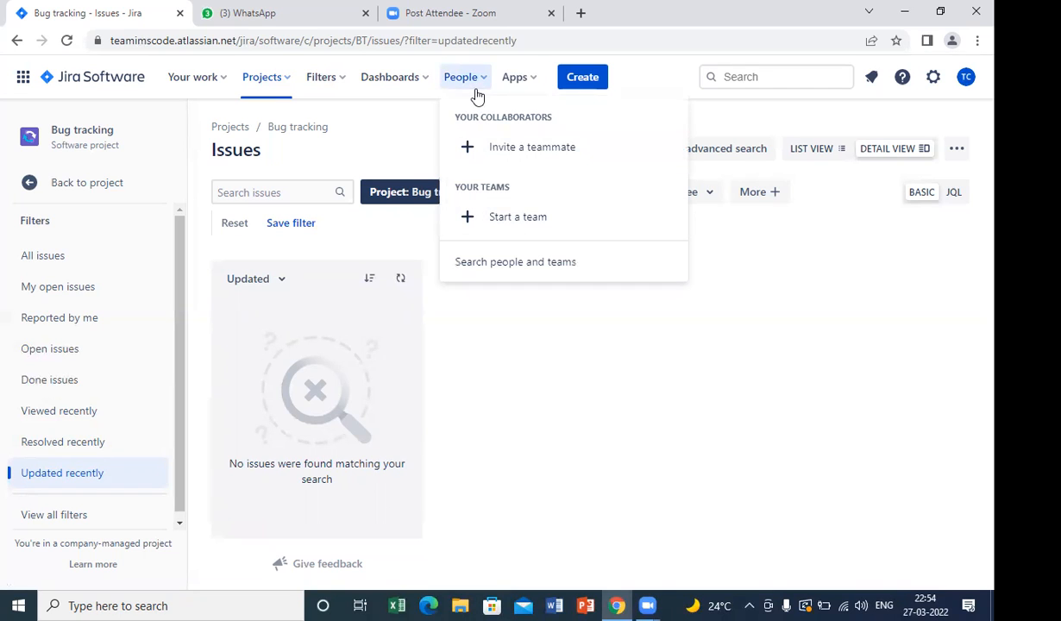
left_click(518, 82)
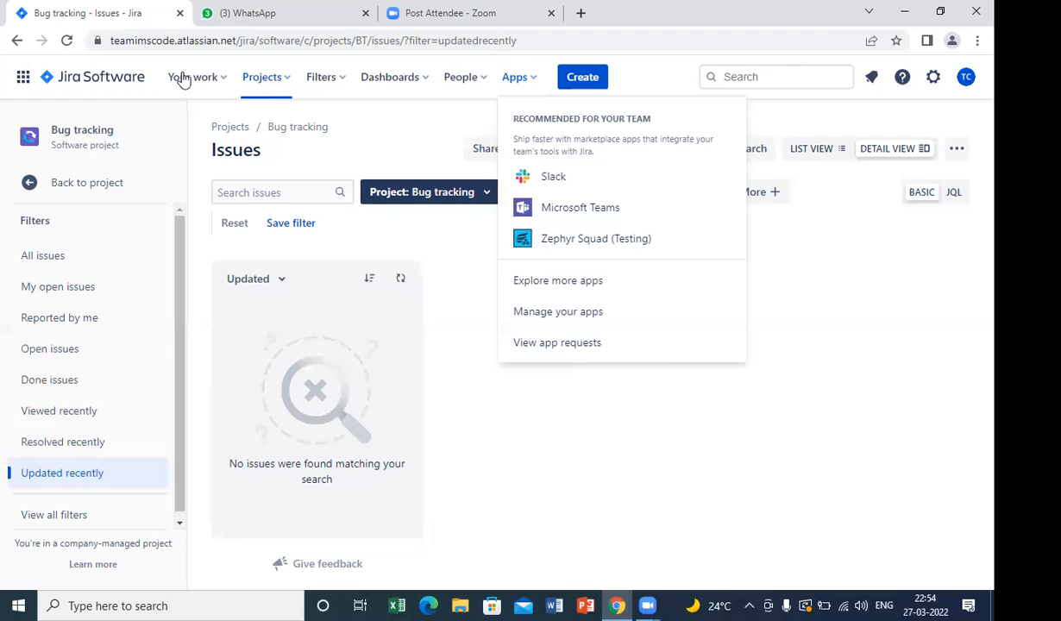
left_click(26, 82)
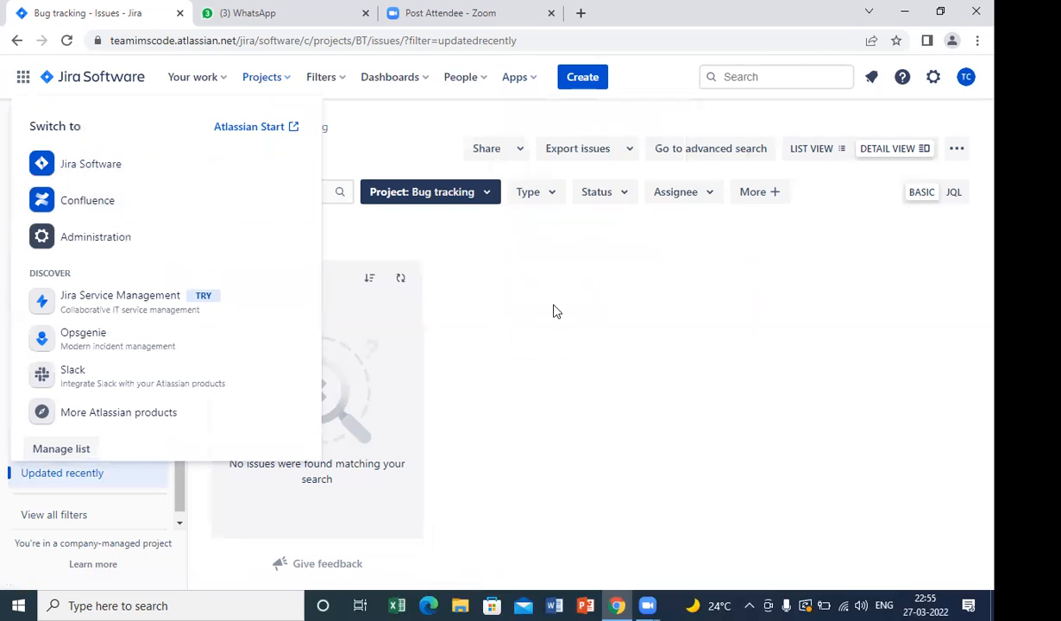
left_click(557, 313)
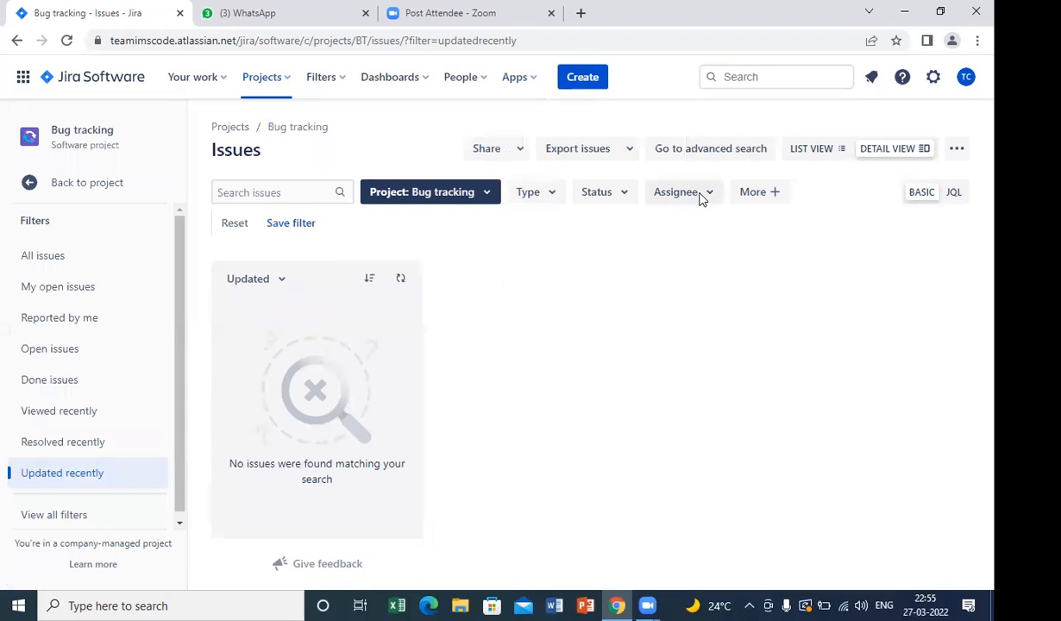
left_click(581, 81)
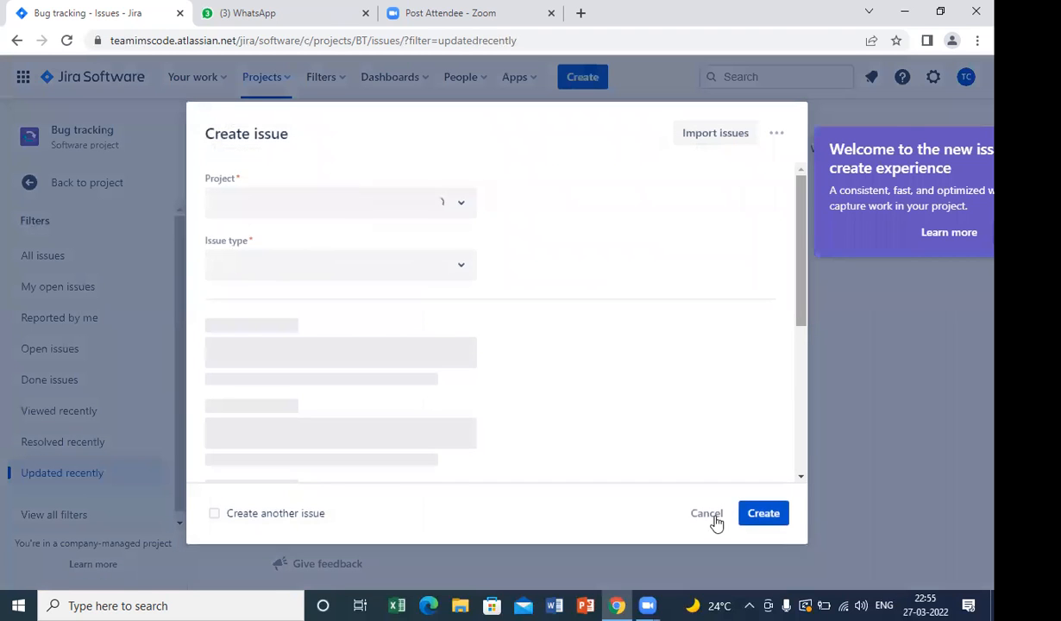
left_click(705, 514)
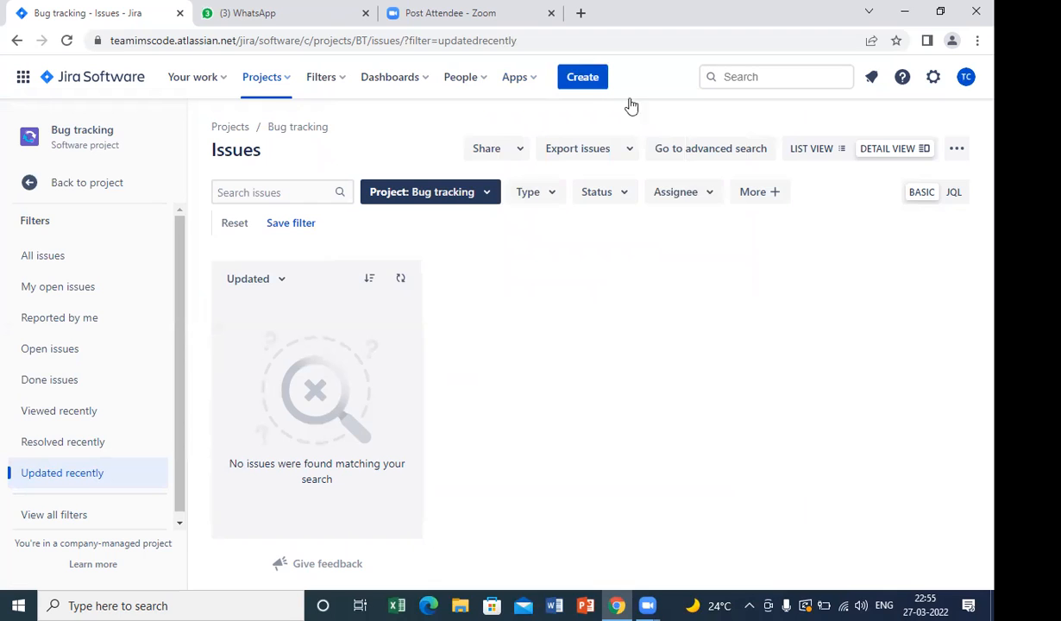
left_click(583, 78)
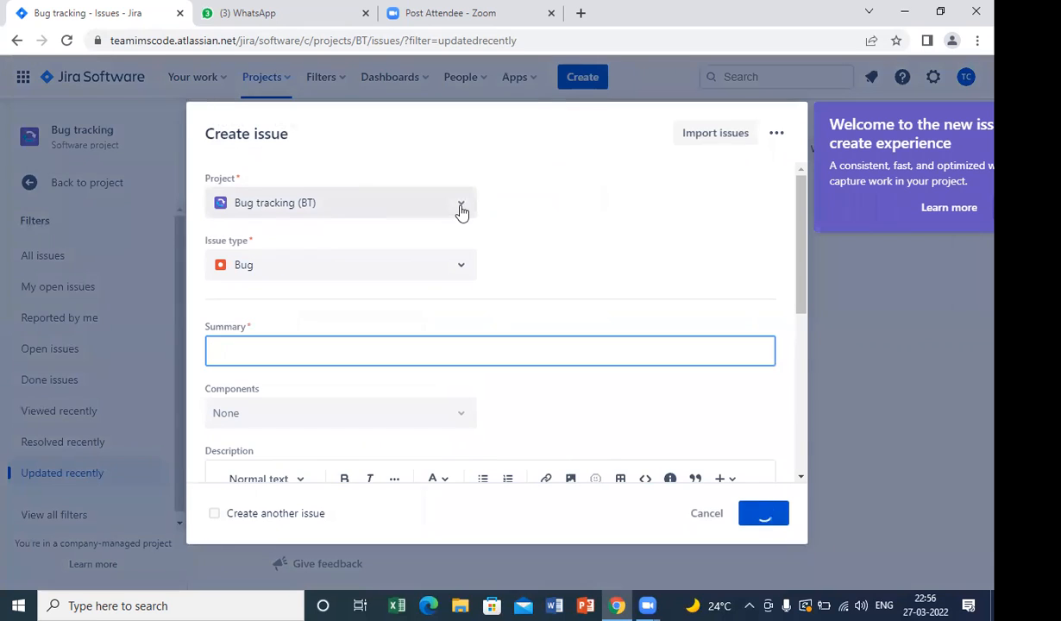
left_click(462, 212)
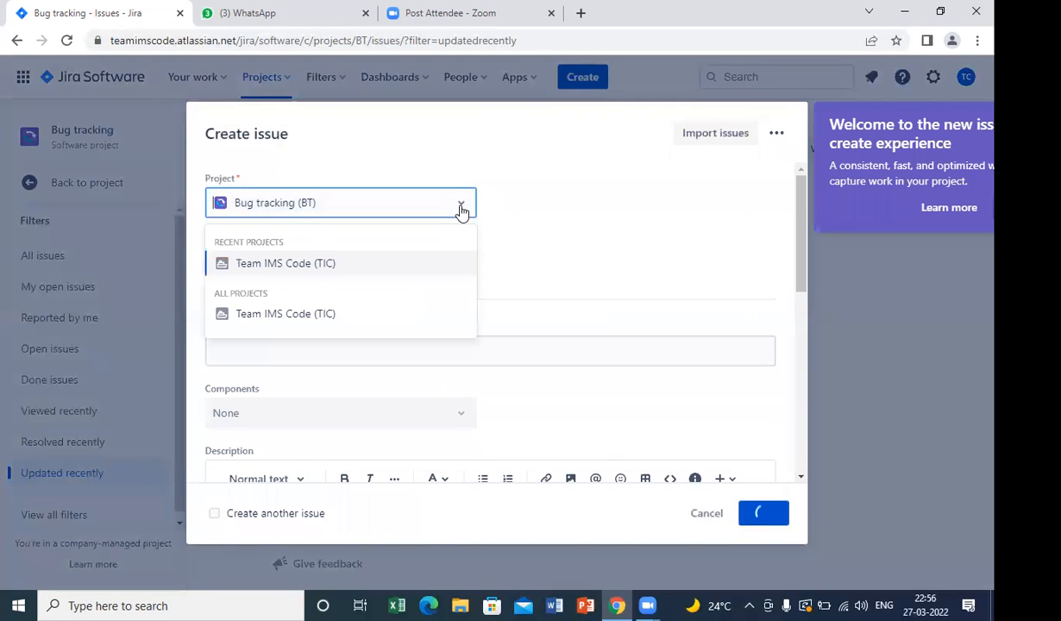
left_click(330, 268)
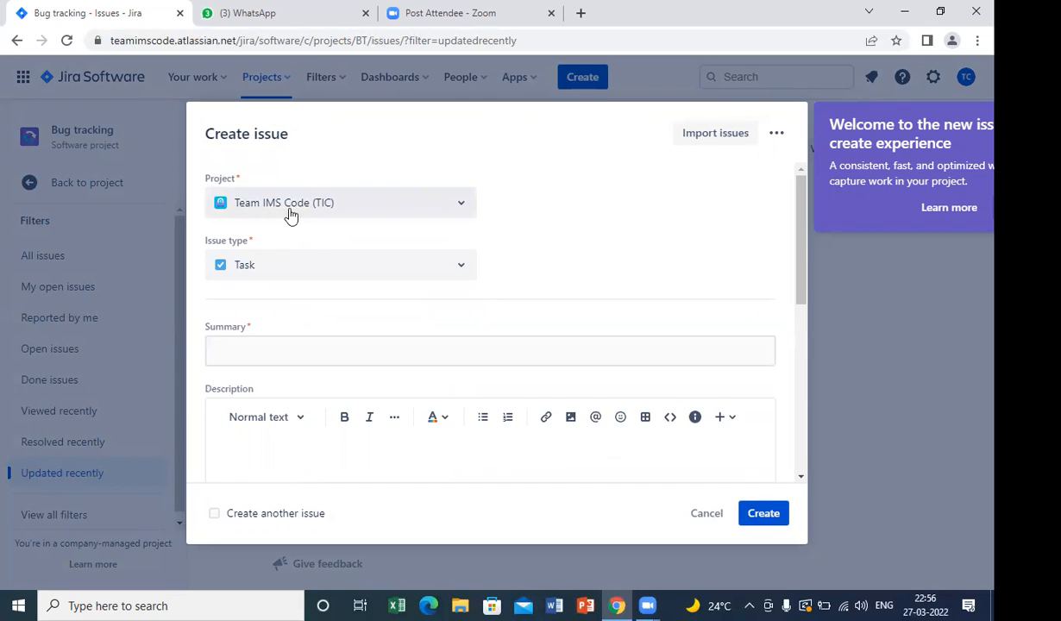
left_click(460, 269)
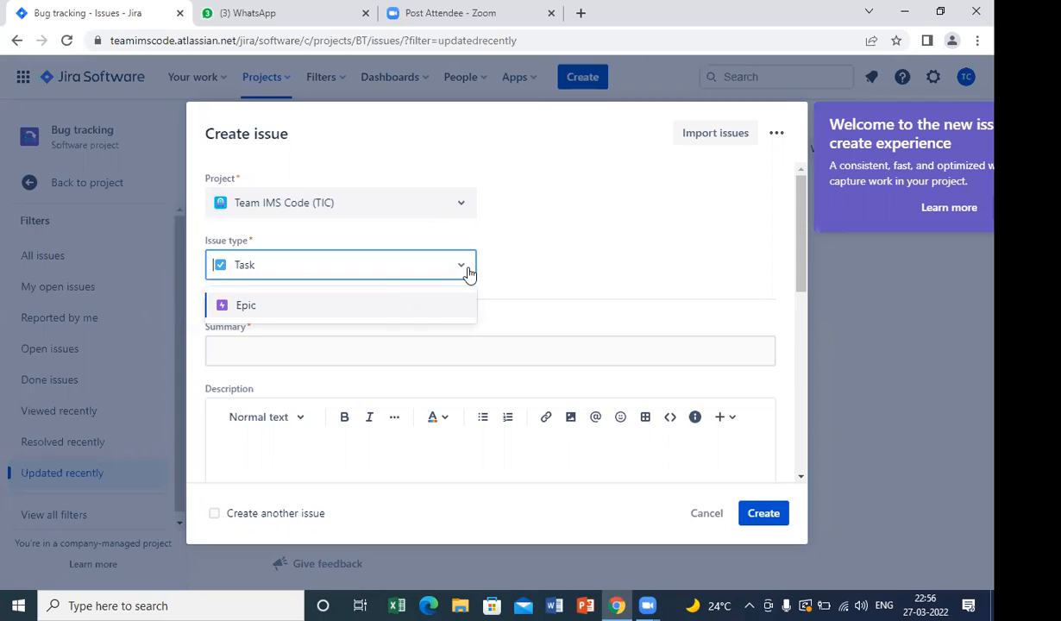
left_click(425, 266)
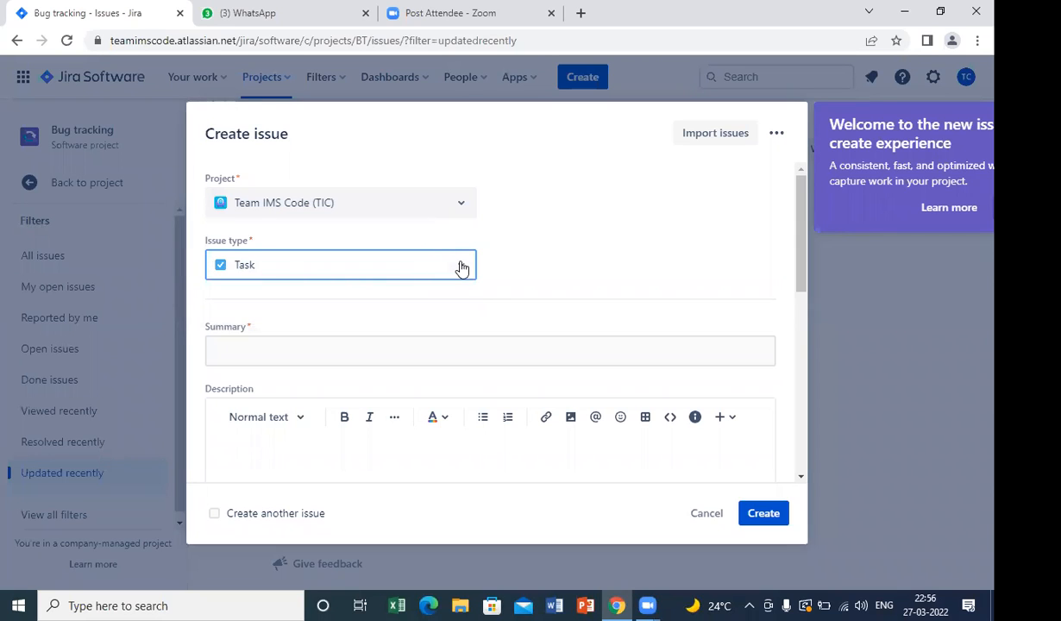
left_click(462, 269)
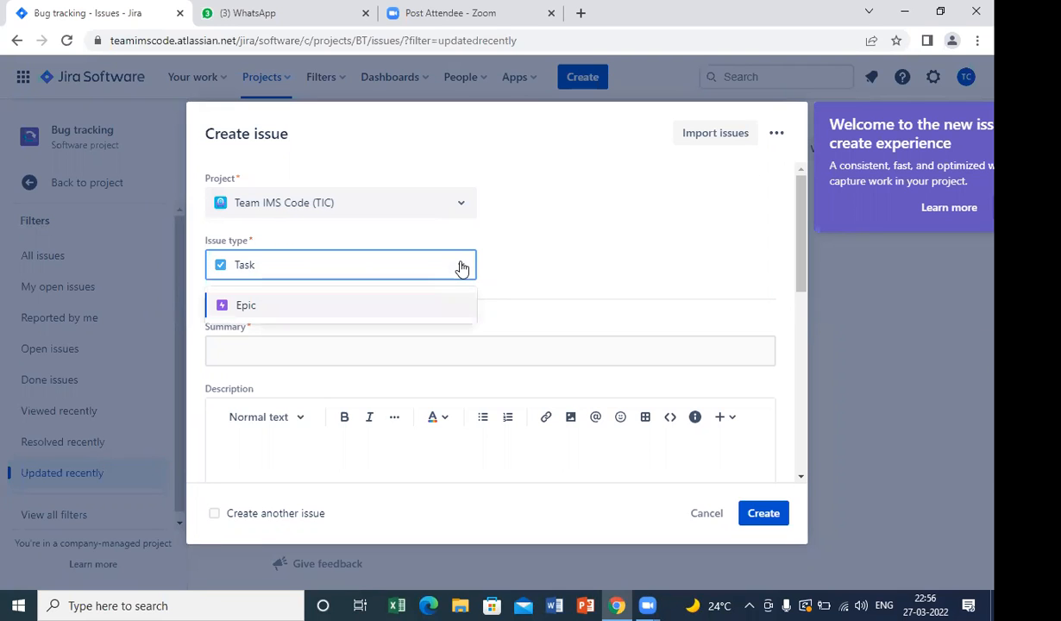
left_click(462, 269)
left_click(462, 269)
left_click(456, 268)
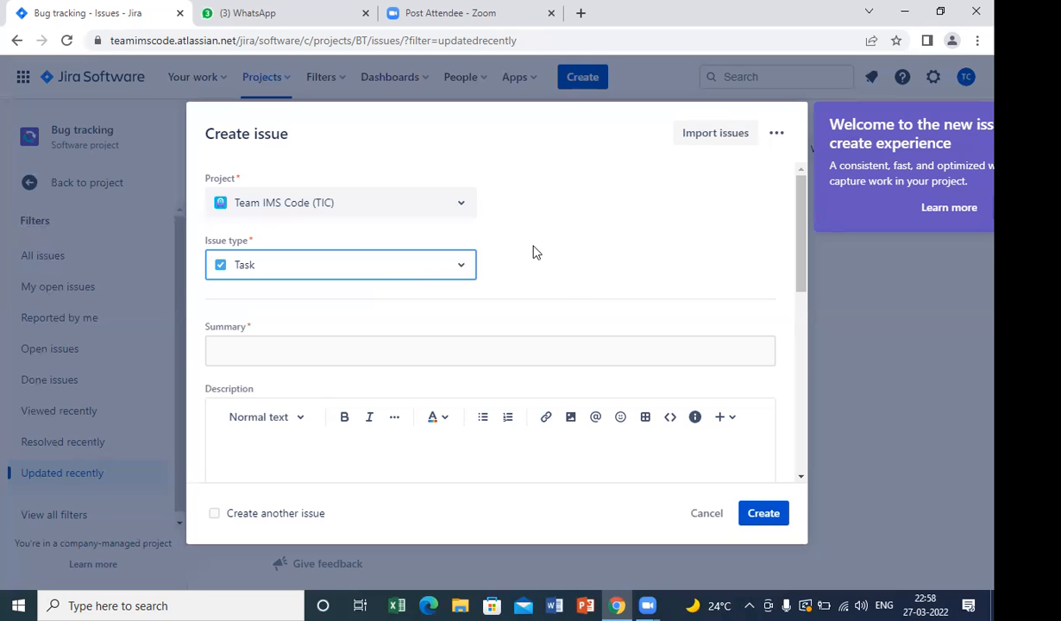
left_click(703, 513)
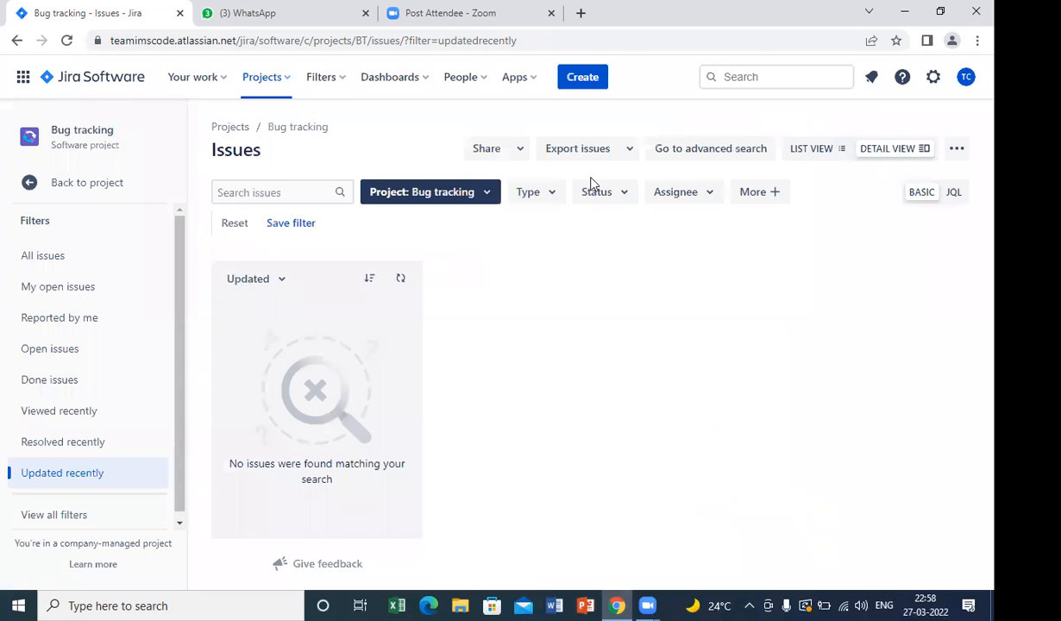
Start a new issue and assign it to the Team IMS Code (TIC) project.
left_click(590, 83)
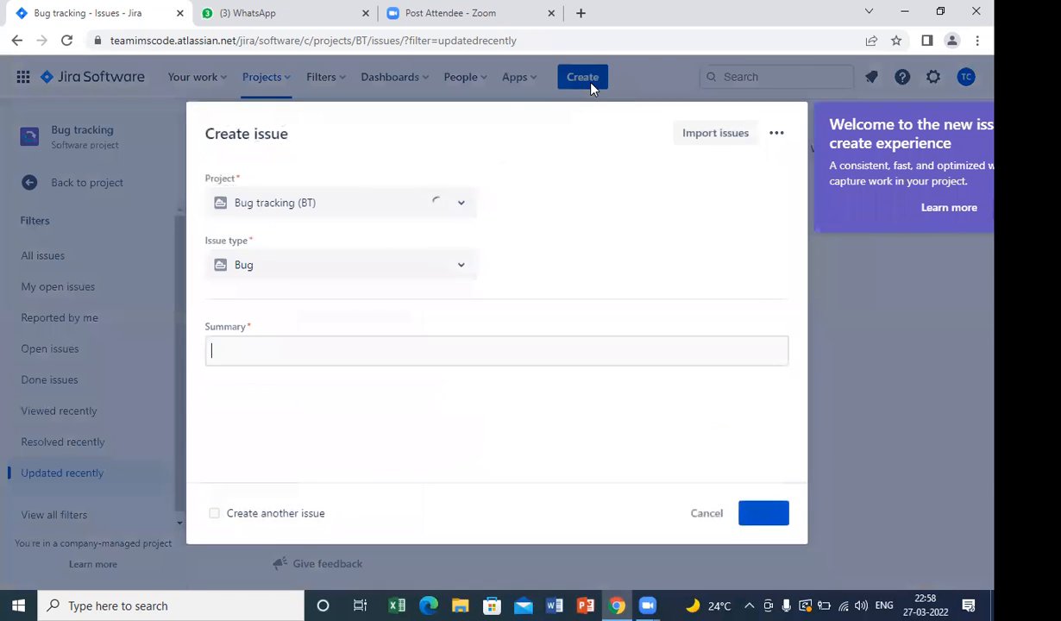
left_click(463, 208)
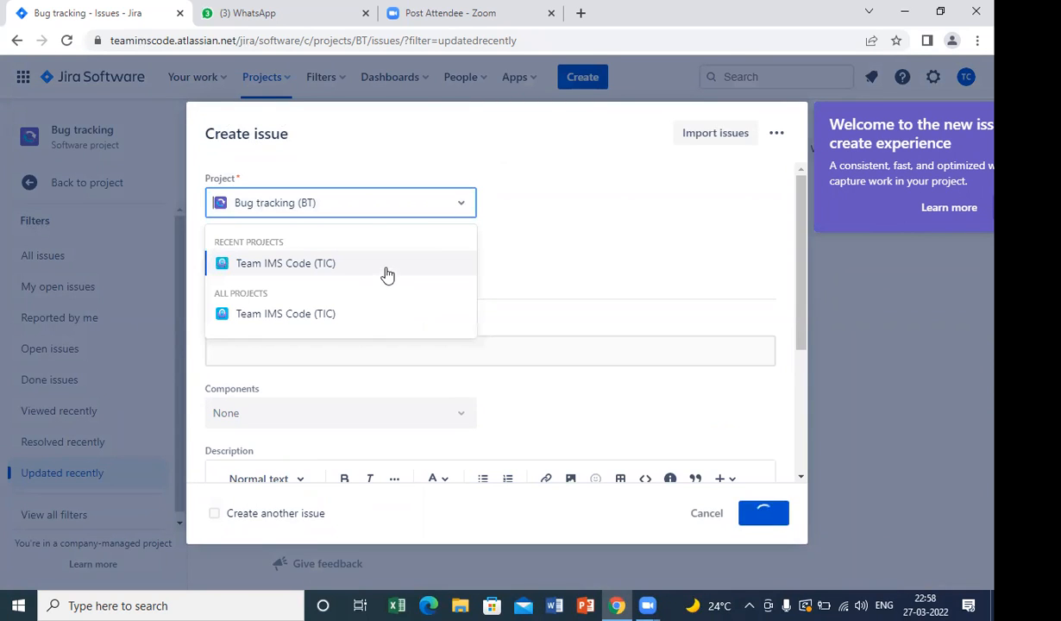
left_click(386, 267)
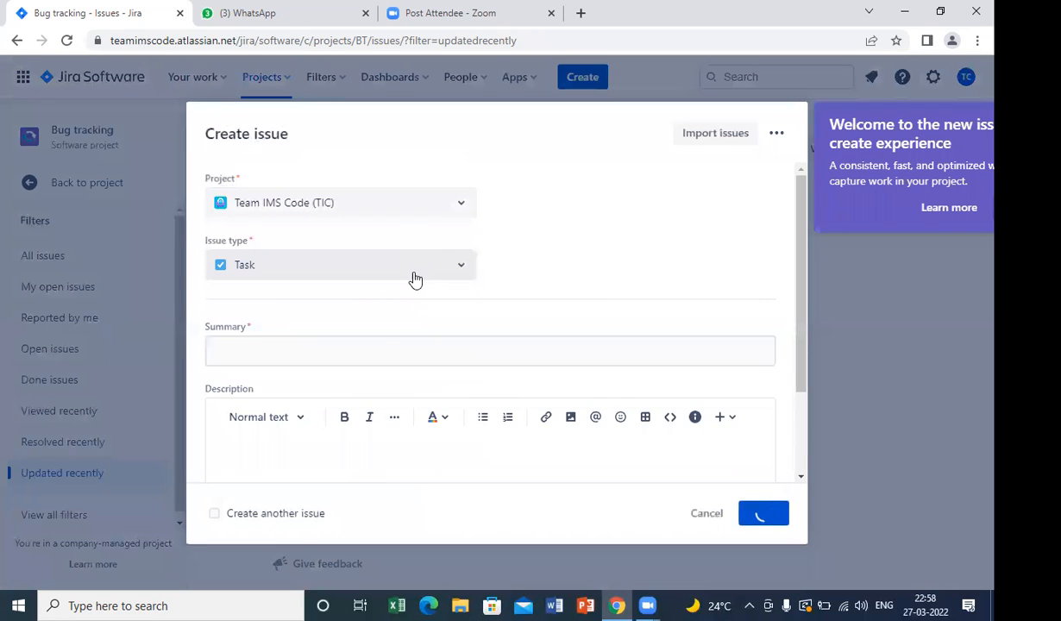
Enter the issue summary "To create jira setup and provide jira demo to all the team members.".
left_click(378, 351)
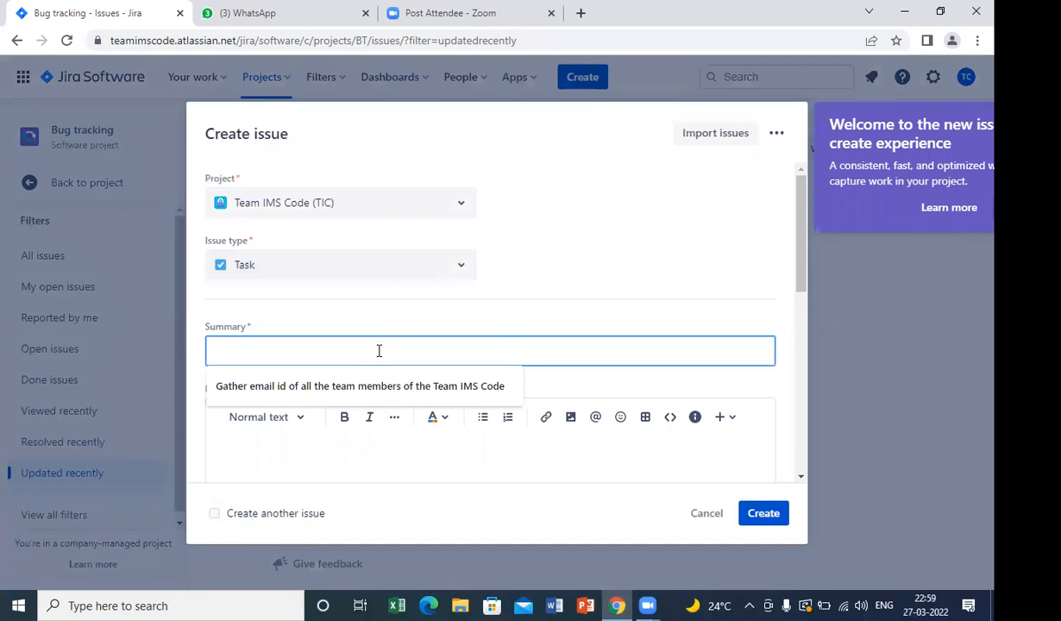
type("To cre")
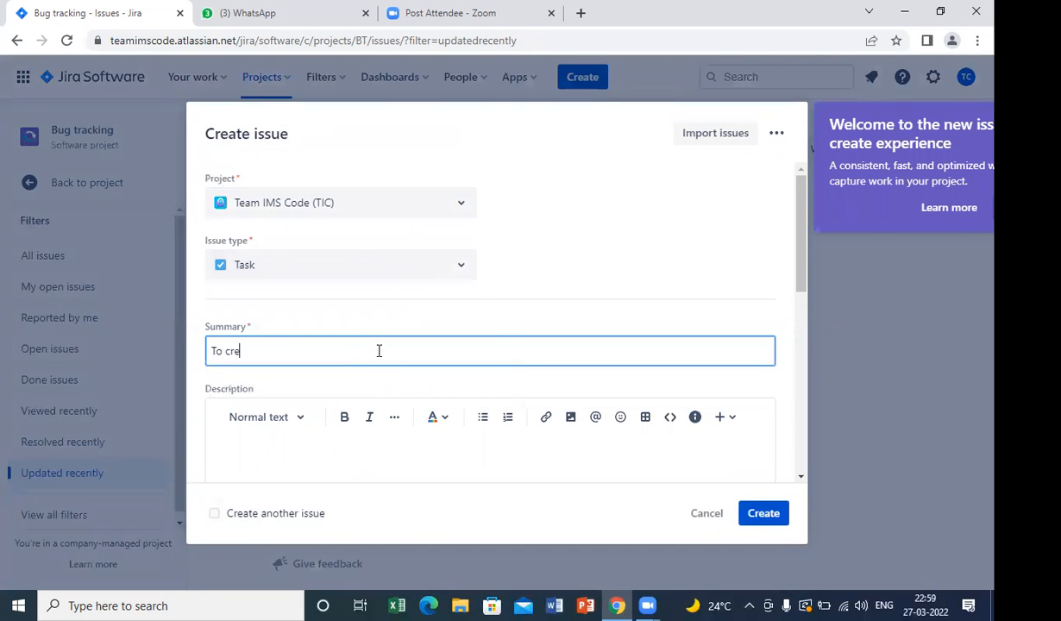
type("ate jira setup and provide jio")
key("BackSpace")
key("BackSpace")
type("ira demo")
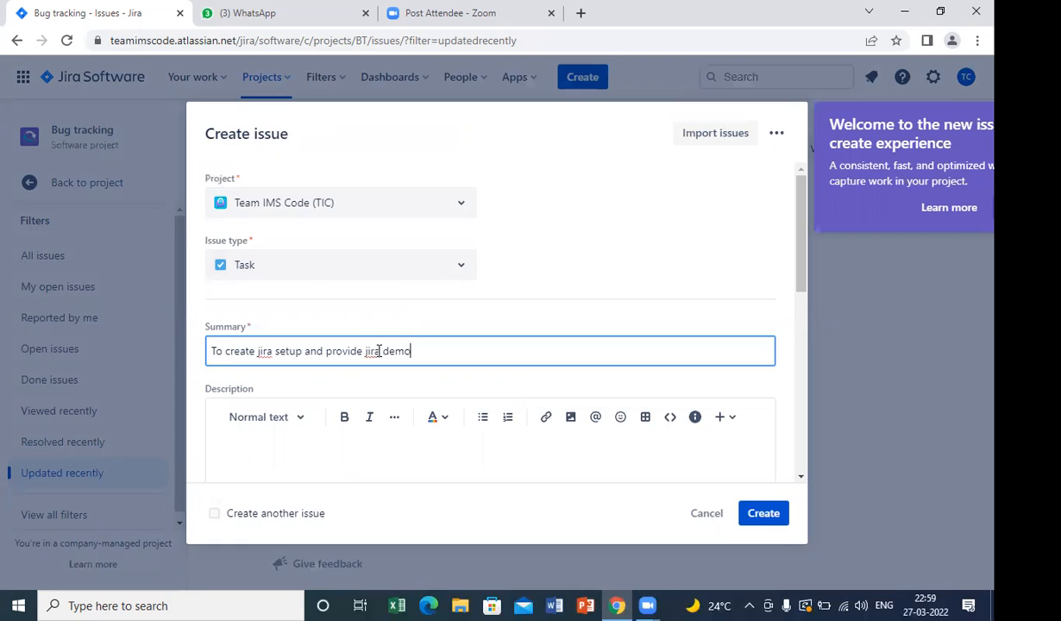
type(" to all the team me")
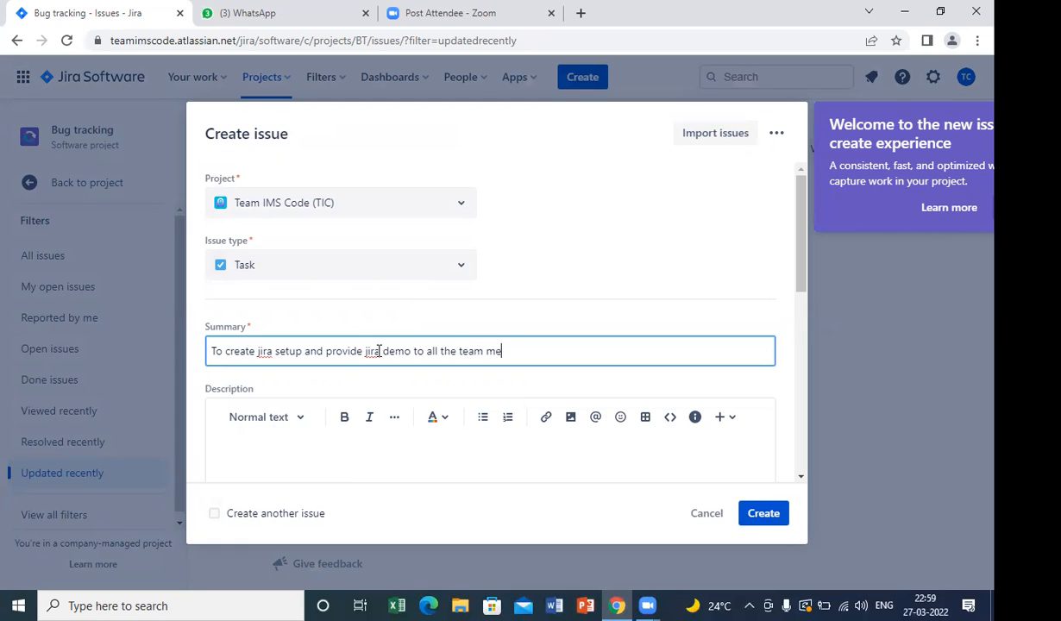
type("mbers")
left_click_drag(800, 277, 800, 309)
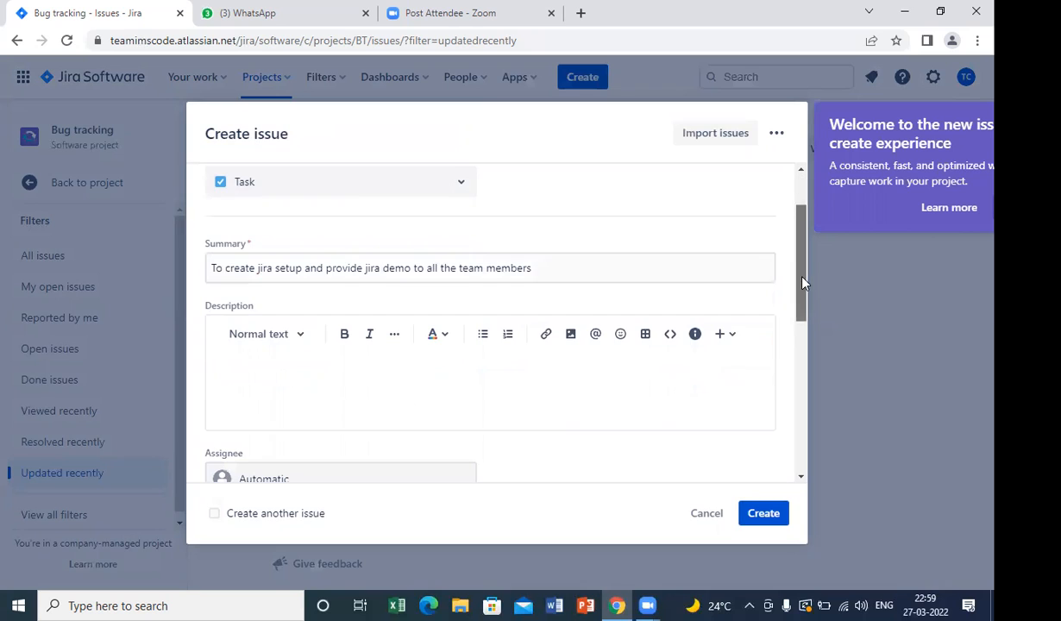
left_click(618, 270)
type(".")
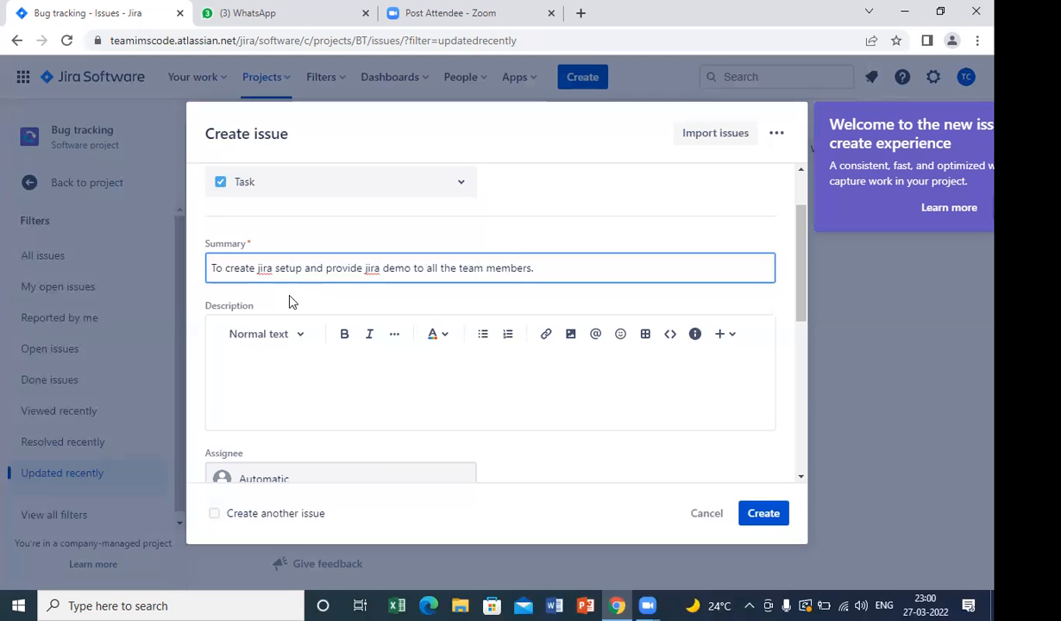
left_click_drag(799, 274, 770, 180)
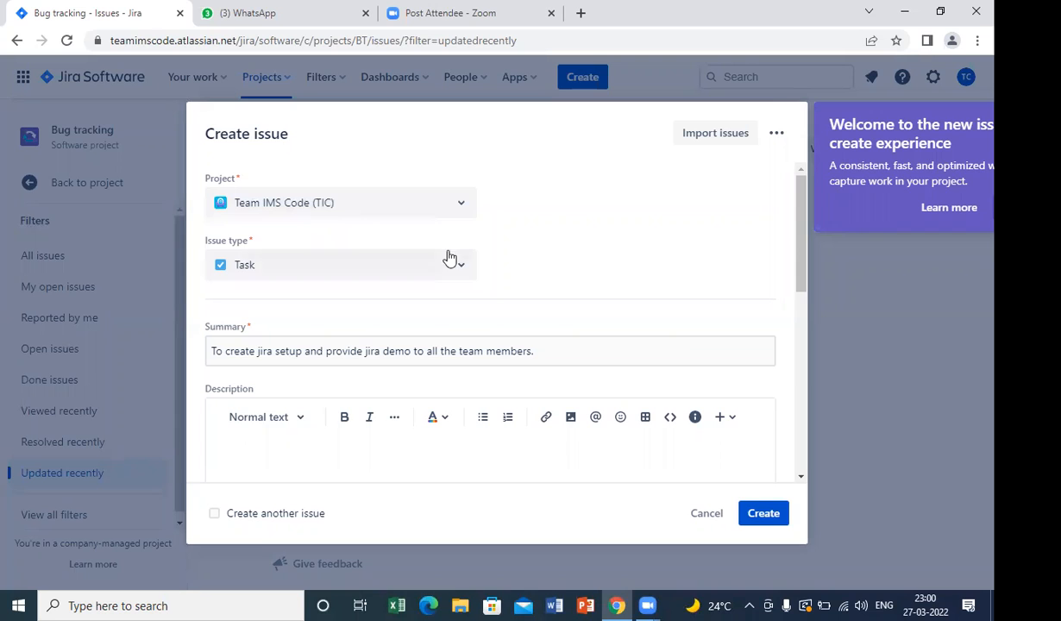
left_click_drag(798, 244, 798, 266)
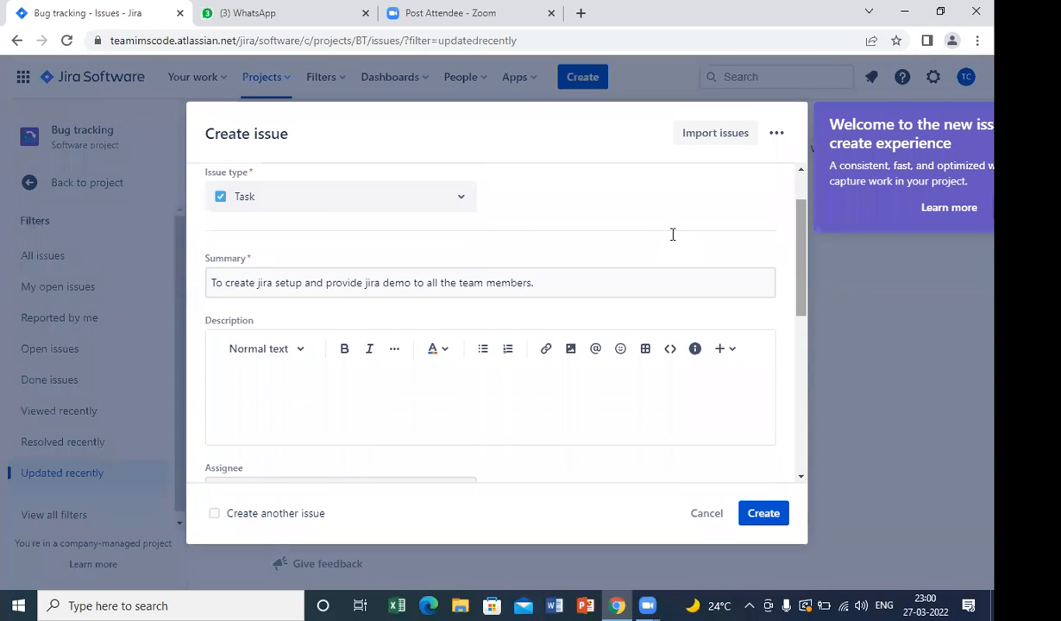
left_click(212, 284)
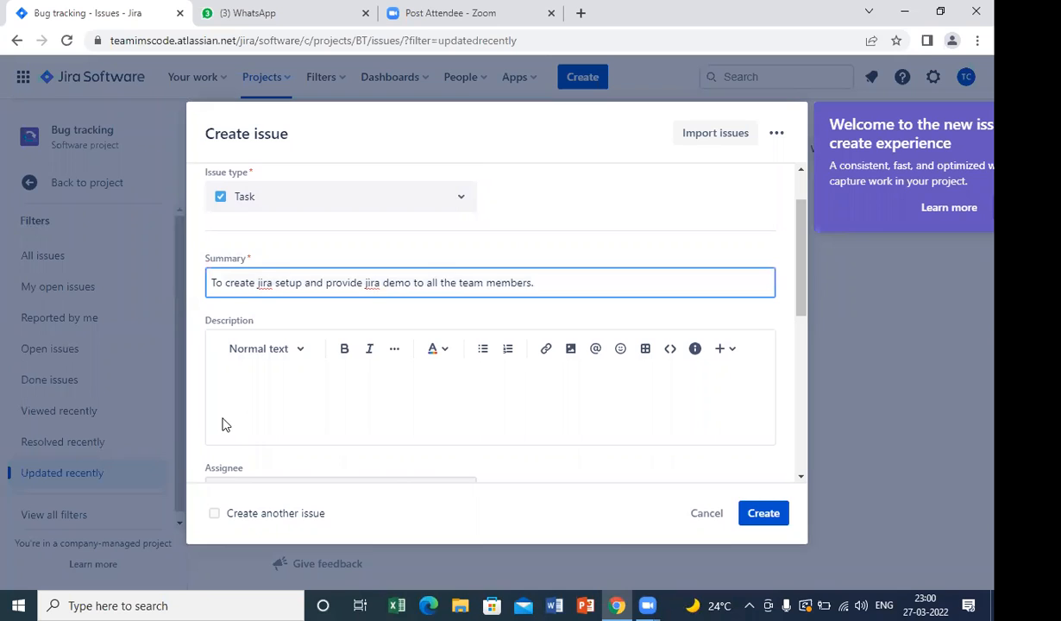
Prefix the issue summary with "QA_Ticket: ".
type("QA_")
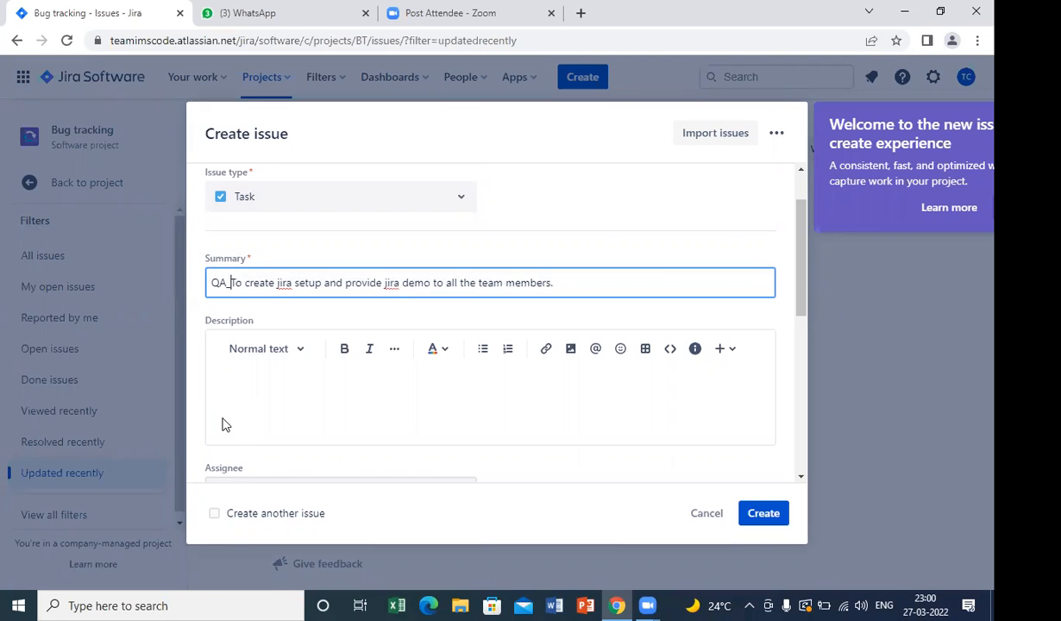
type(" Ticket")
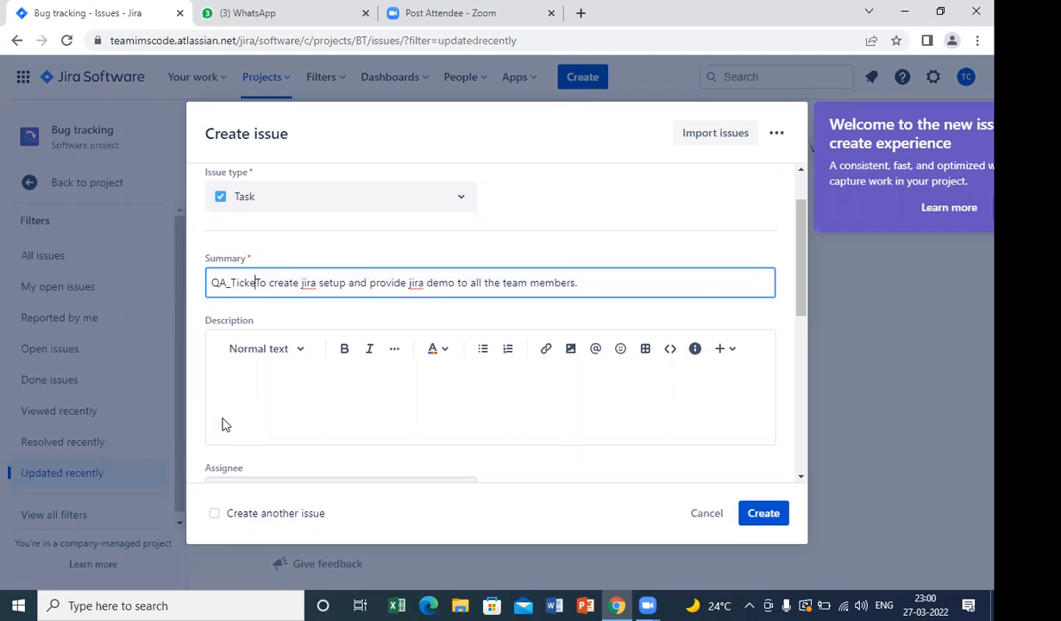
type(":")
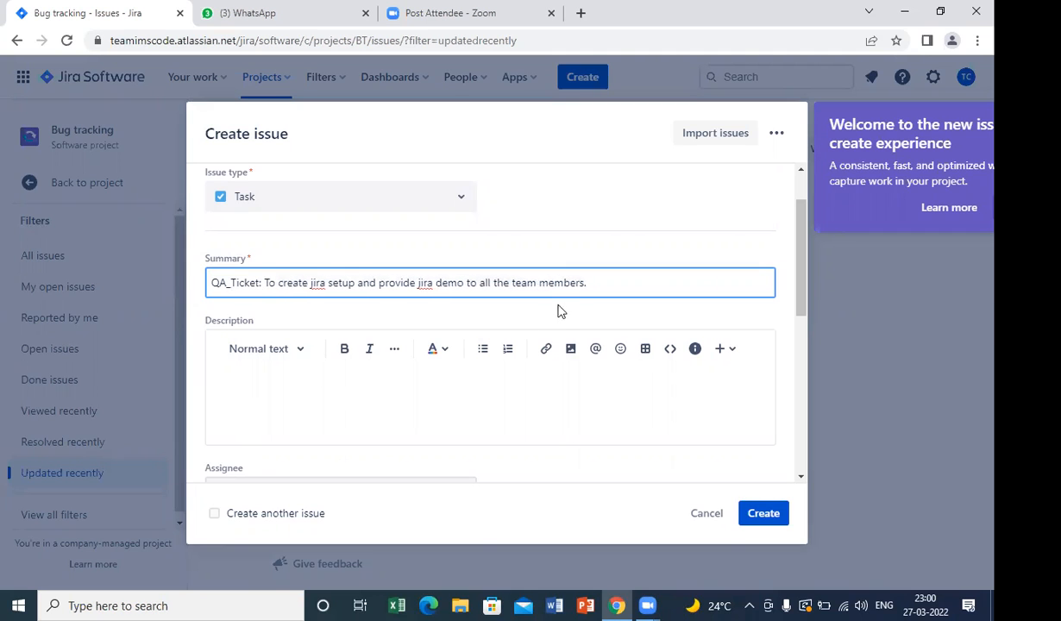
left_click(594, 283)
Enter "Welcome team mates!!" as the issue description.
left_click(483, 393)
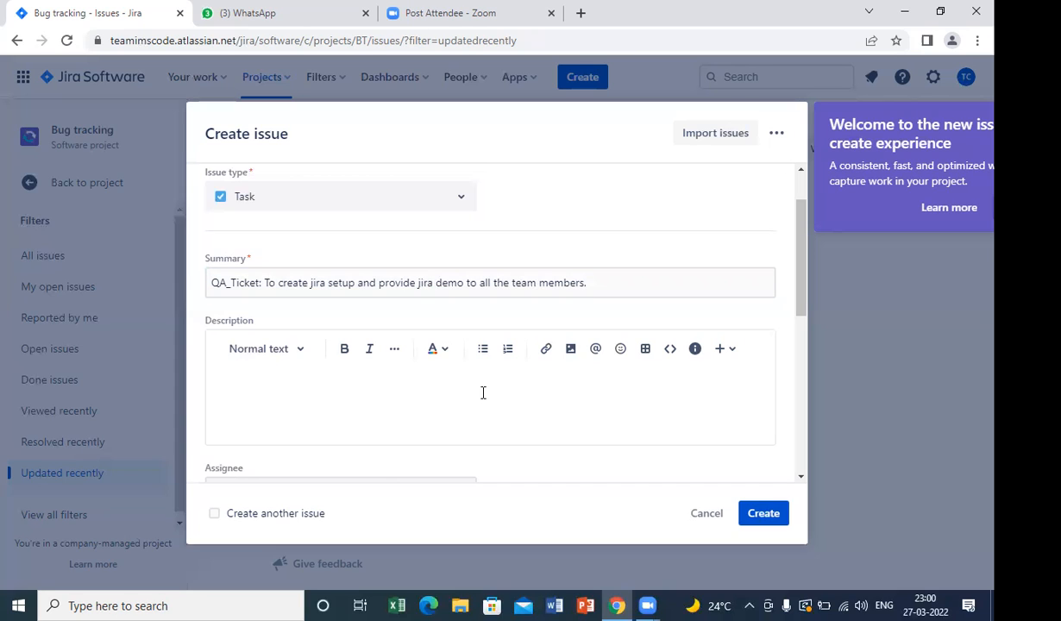
type("Welcome team mates!!")
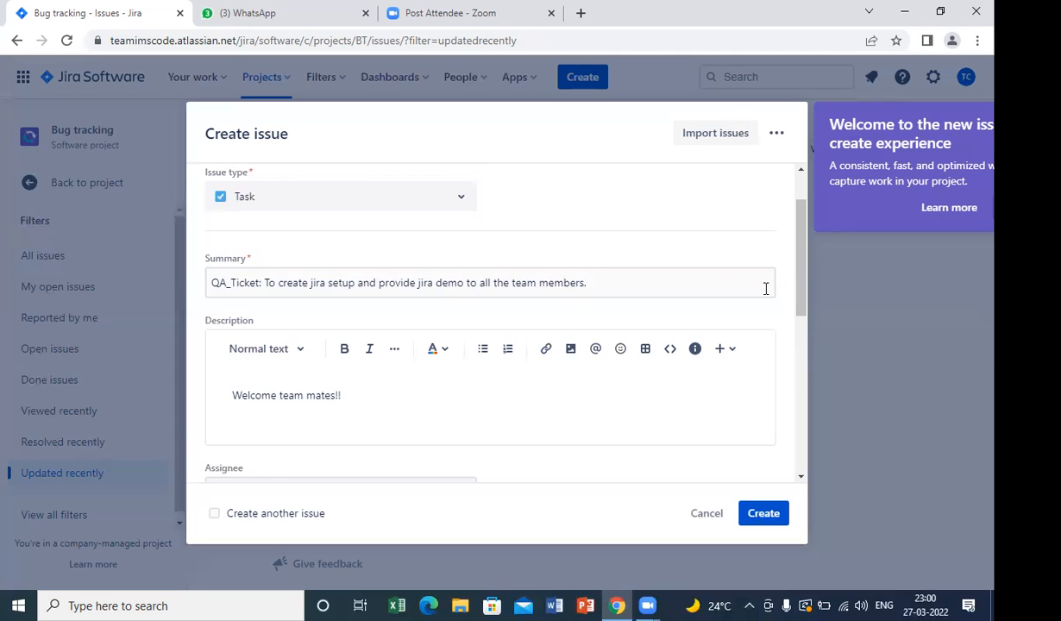
Set another team member as the issue's assignee.
scroll(794, 326, "down", 3)
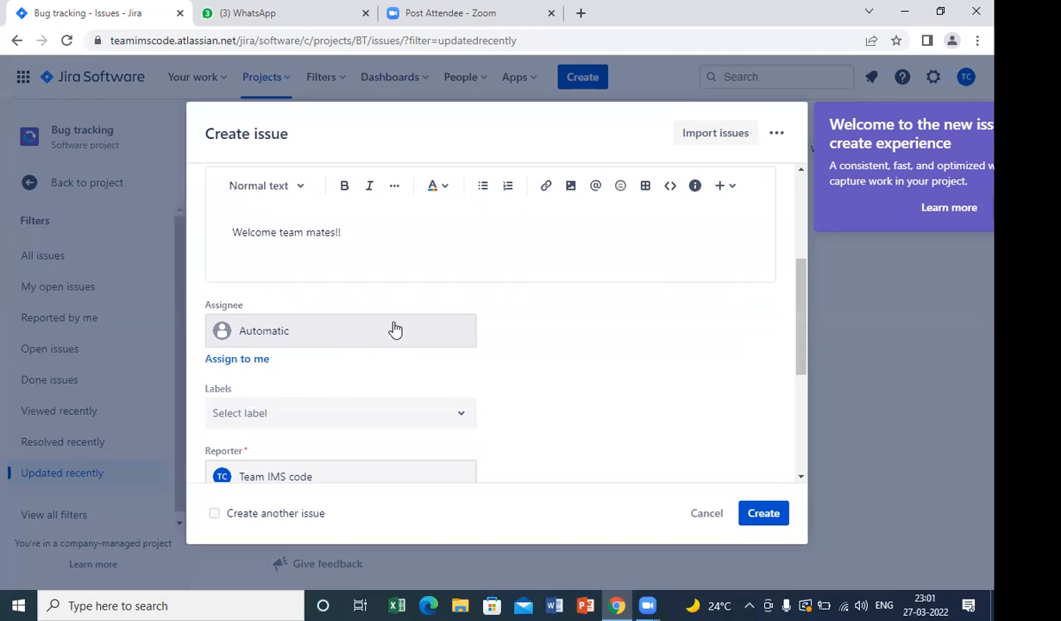
left_click(394, 330)
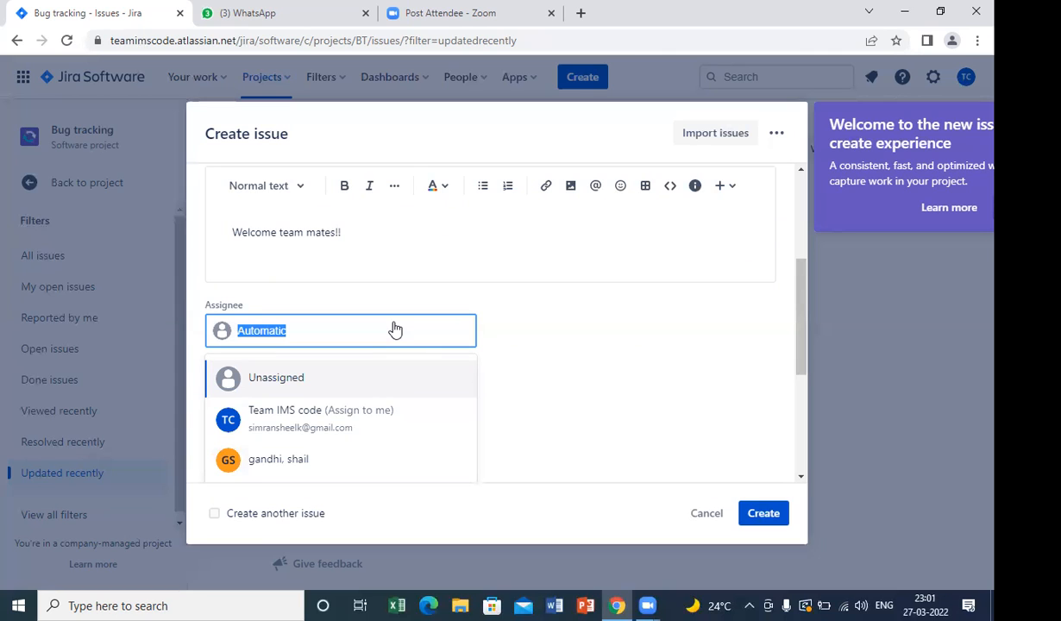
left_click(281, 475)
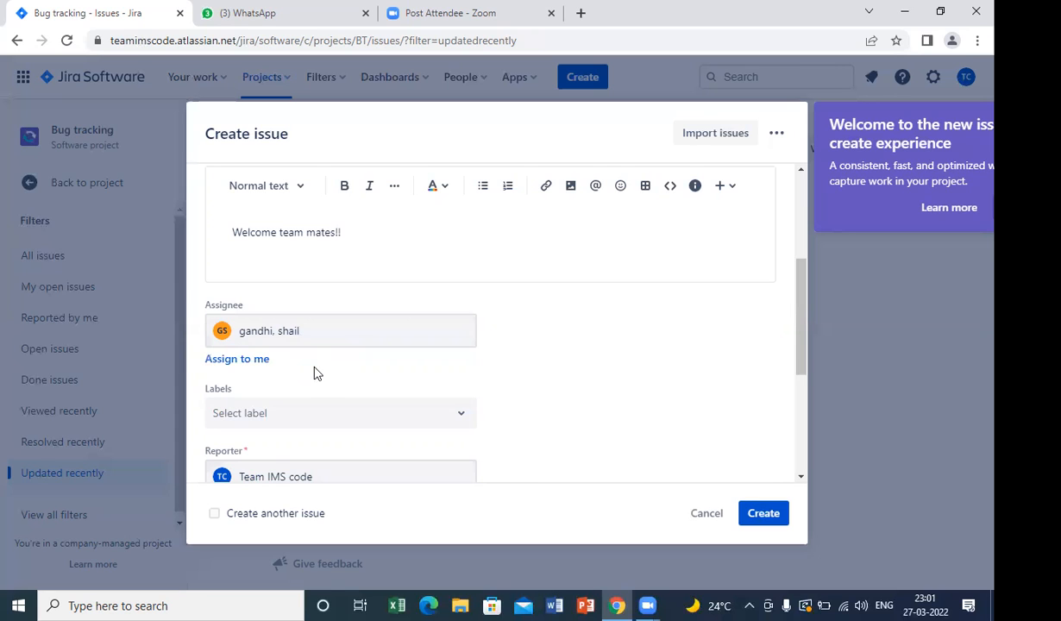
Look over the issue form and the file browser for attachments, without attaching a file.
left_click_drag(802, 308, 658, 194)
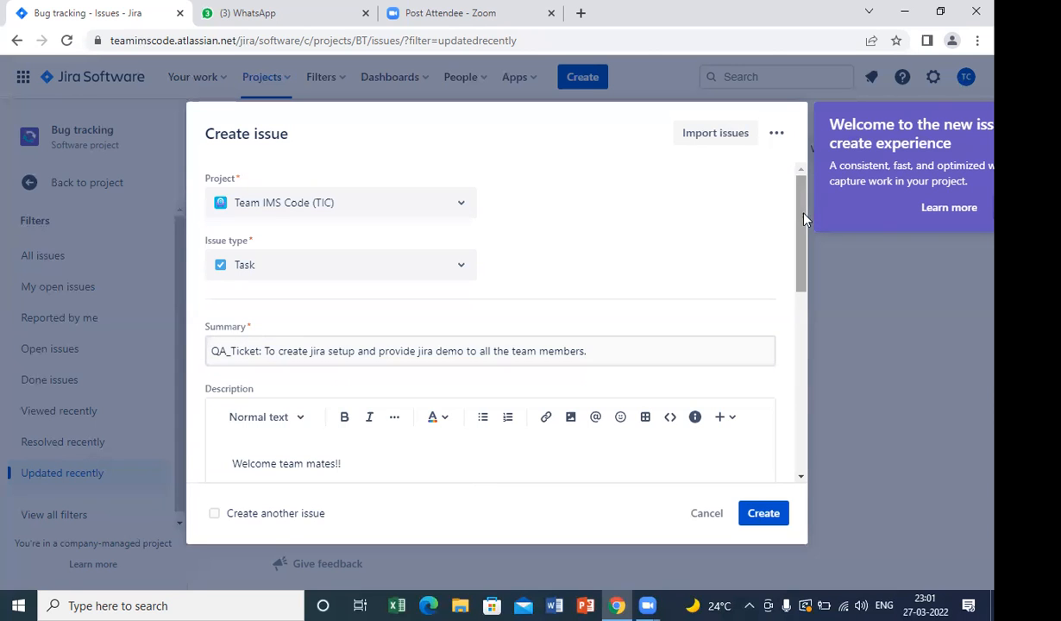
left_click_drag(802, 221, 794, 371)
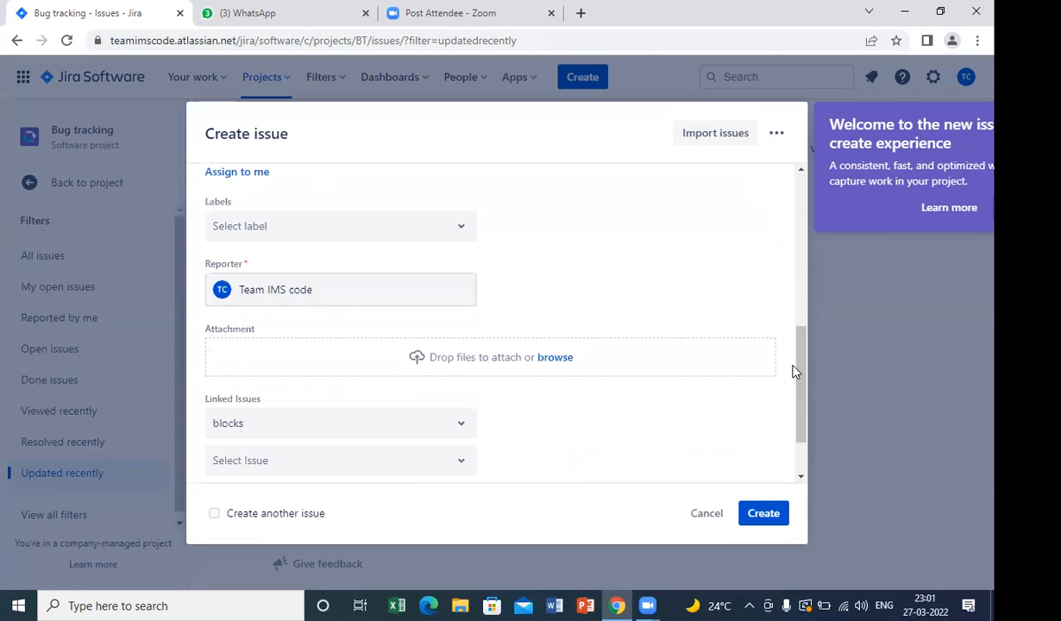
left_click(555, 365)
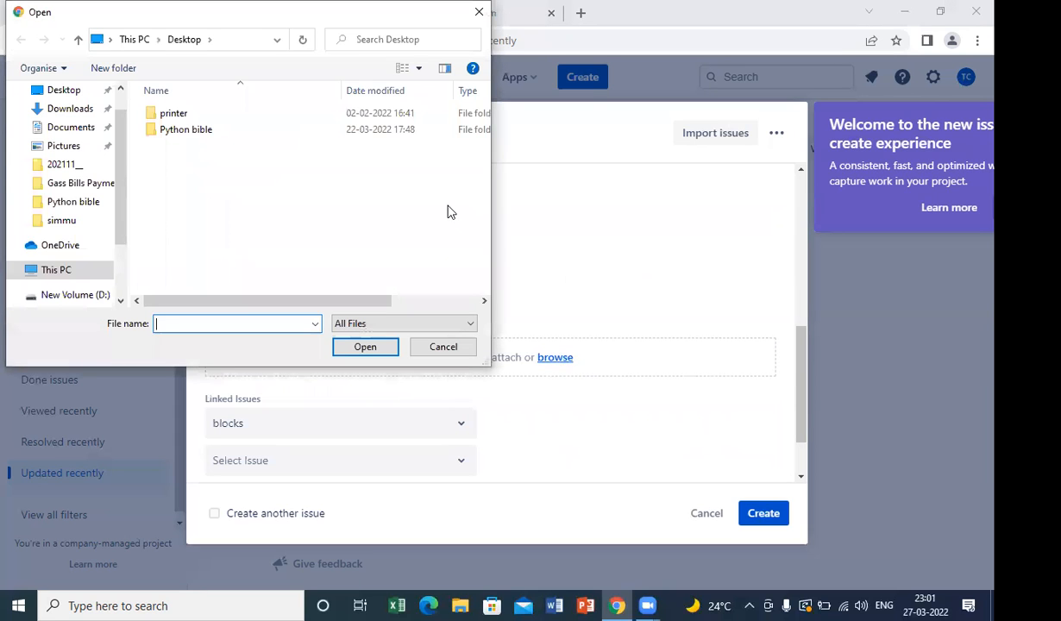
left_click(445, 348)
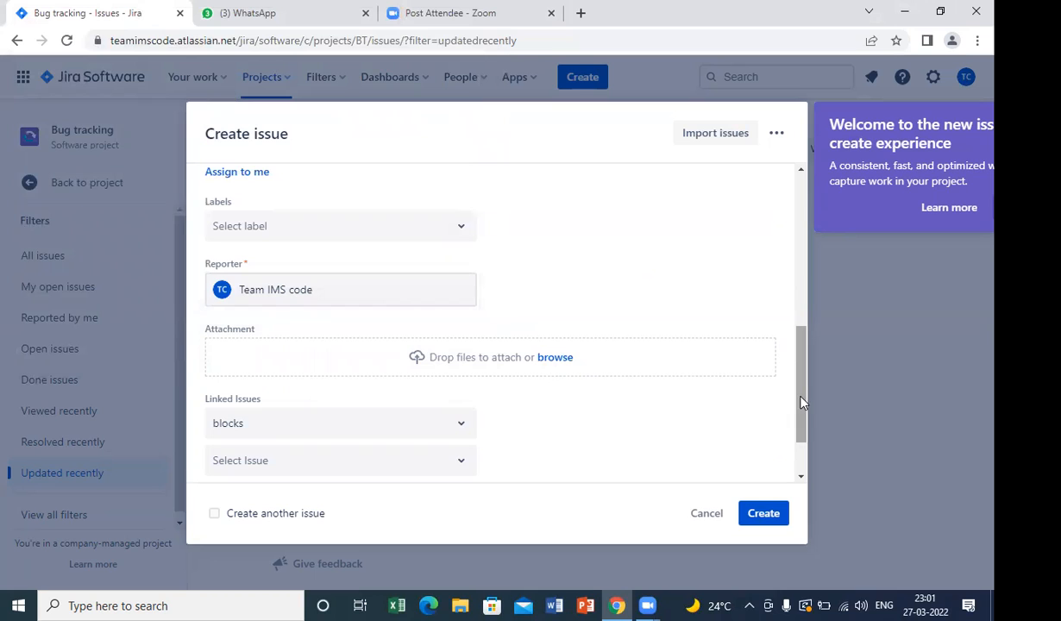
Change the issue's assignee to your own account, Team IMS code.
scroll(800, 379, "up", 2)
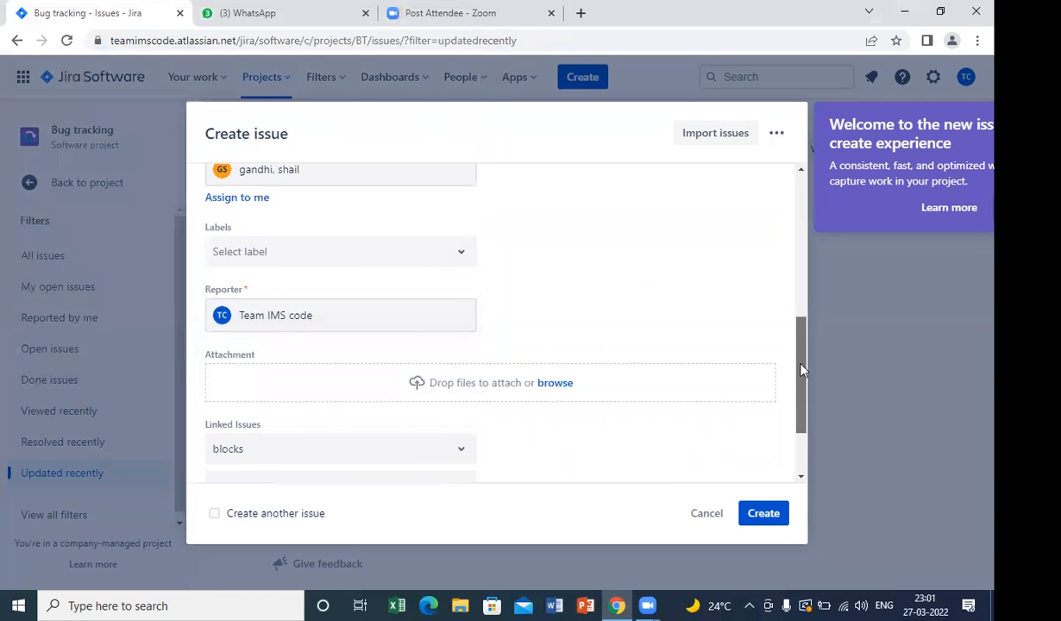
left_click(255, 305)
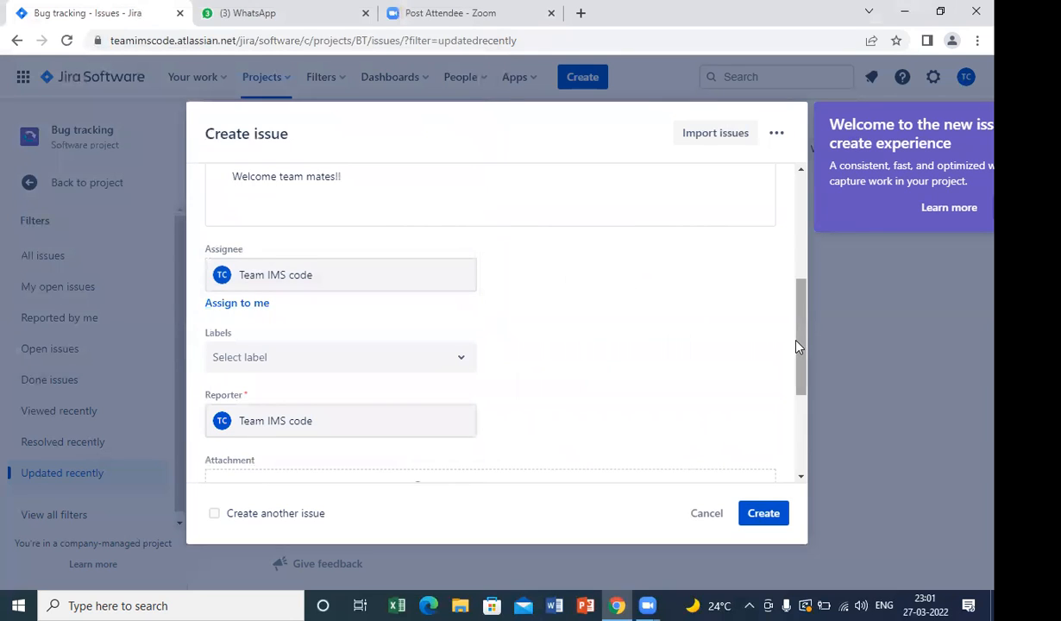
Check the available labels without choosing one, and create the issue.
left_click_drag(799, 351, 797, 382)
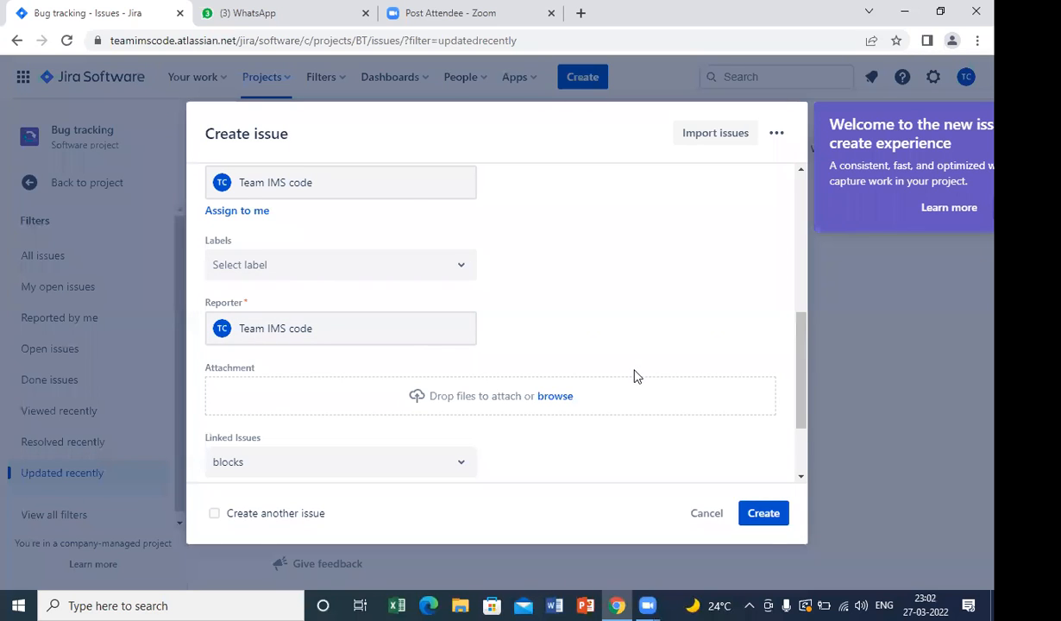
left_click(462, 277)
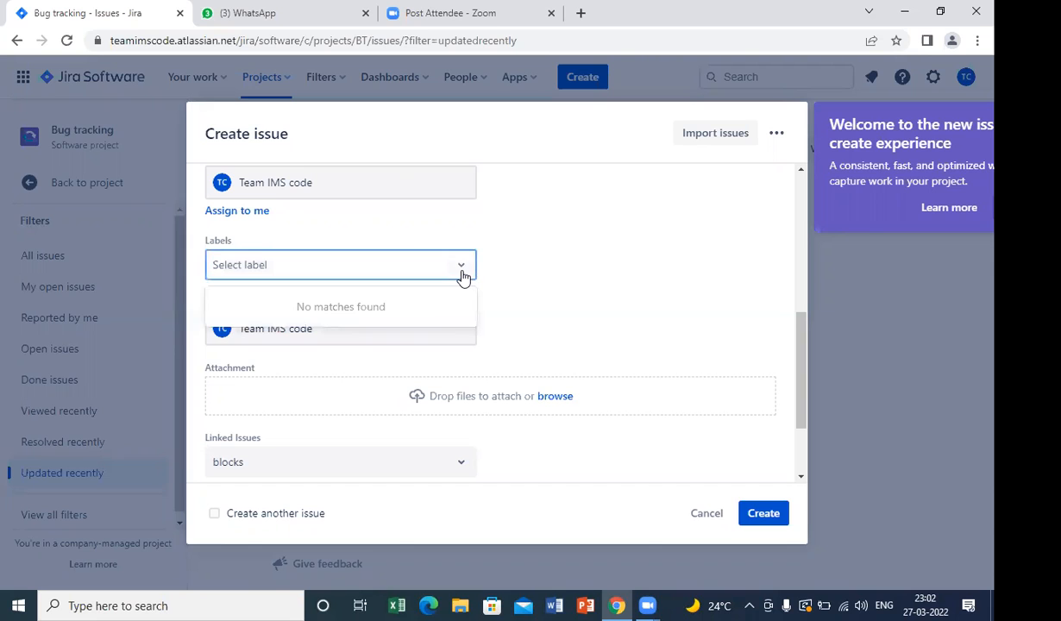
left_click(582, 266)
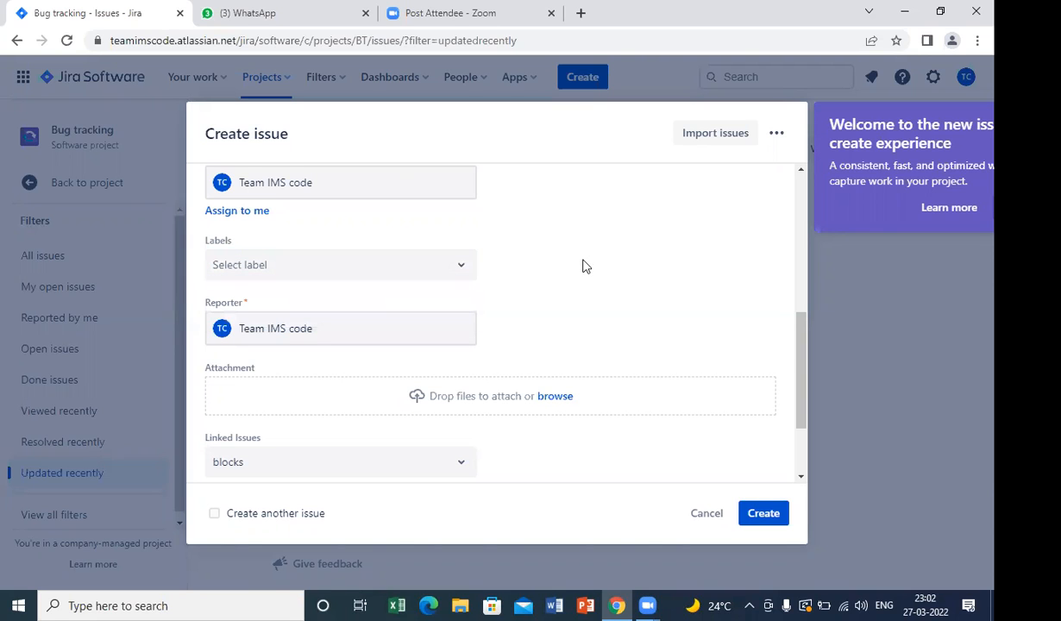
left_click_drag(801, 356, 801, 416)
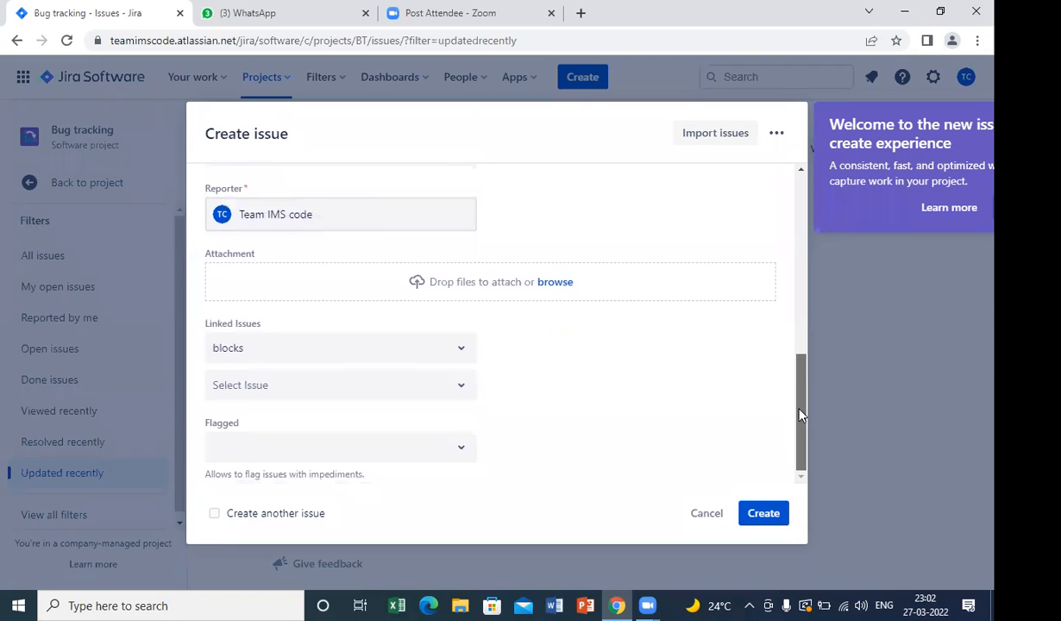
left_click(752, 515)
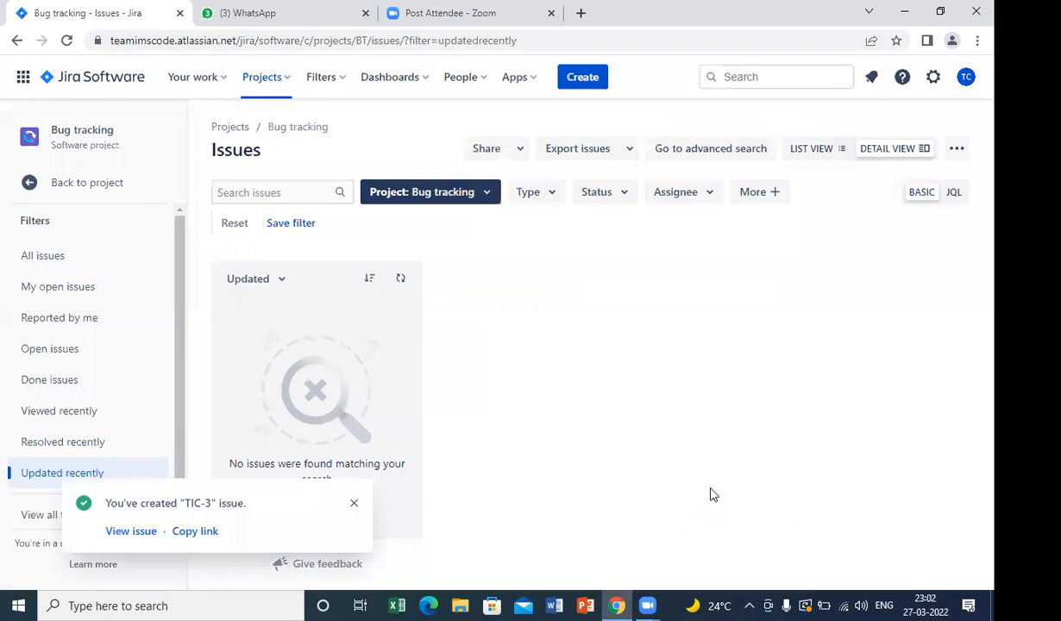
Open the newly created issue and start a comment that mentions the other team member.
left_click(141, 534)
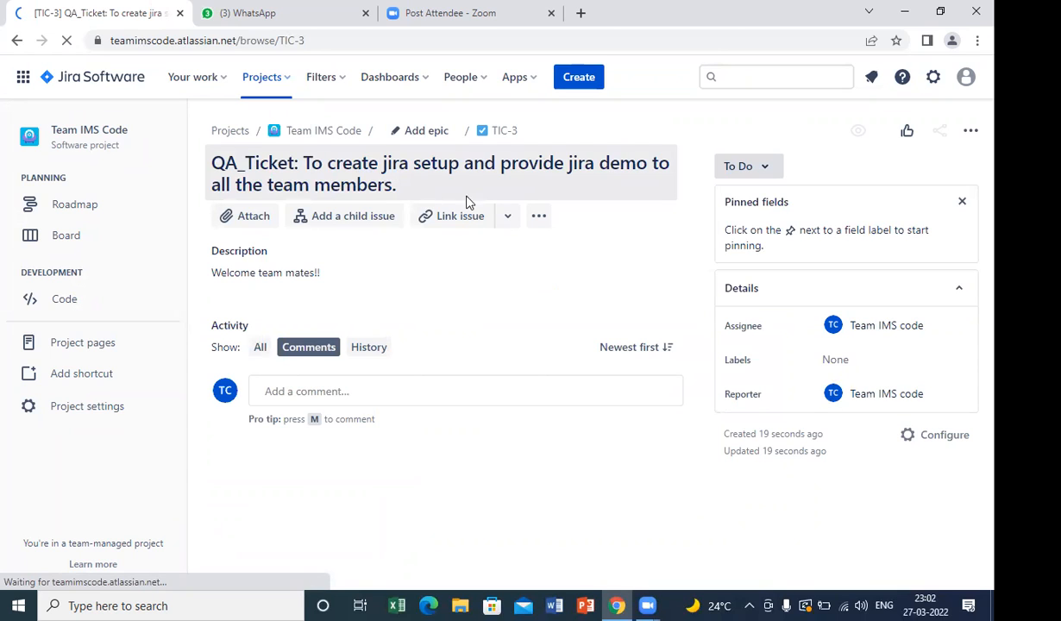
left_click(460, 220)
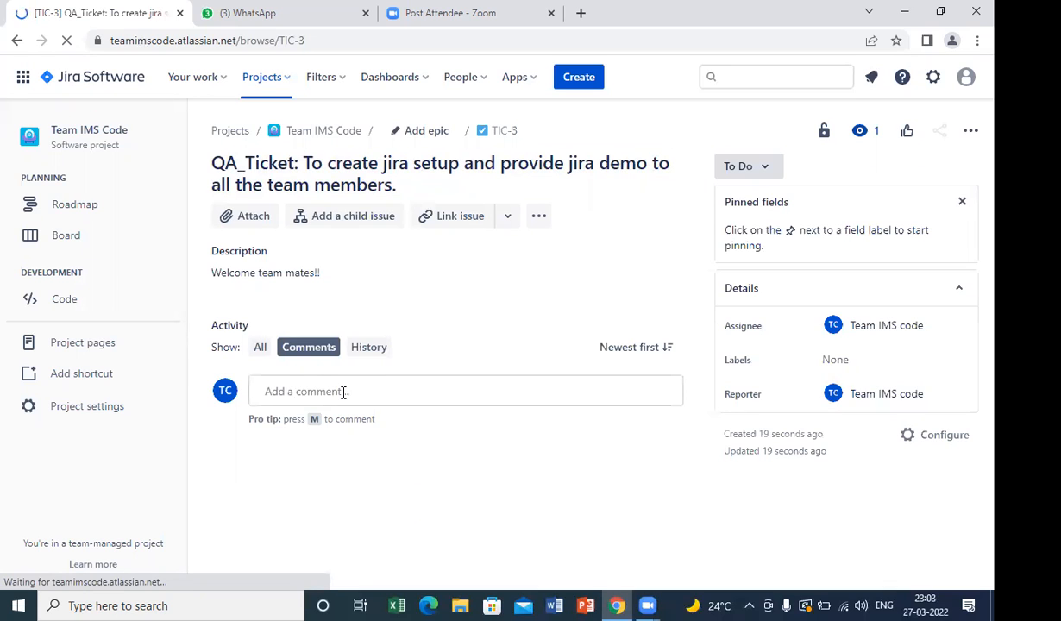
left_click(343, 393)
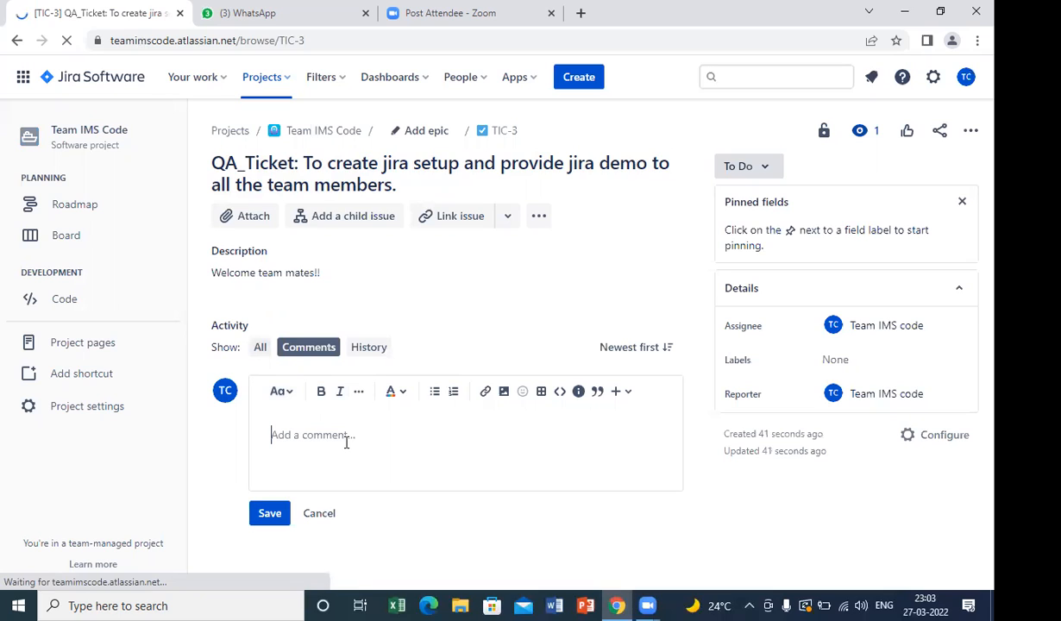
type("@")
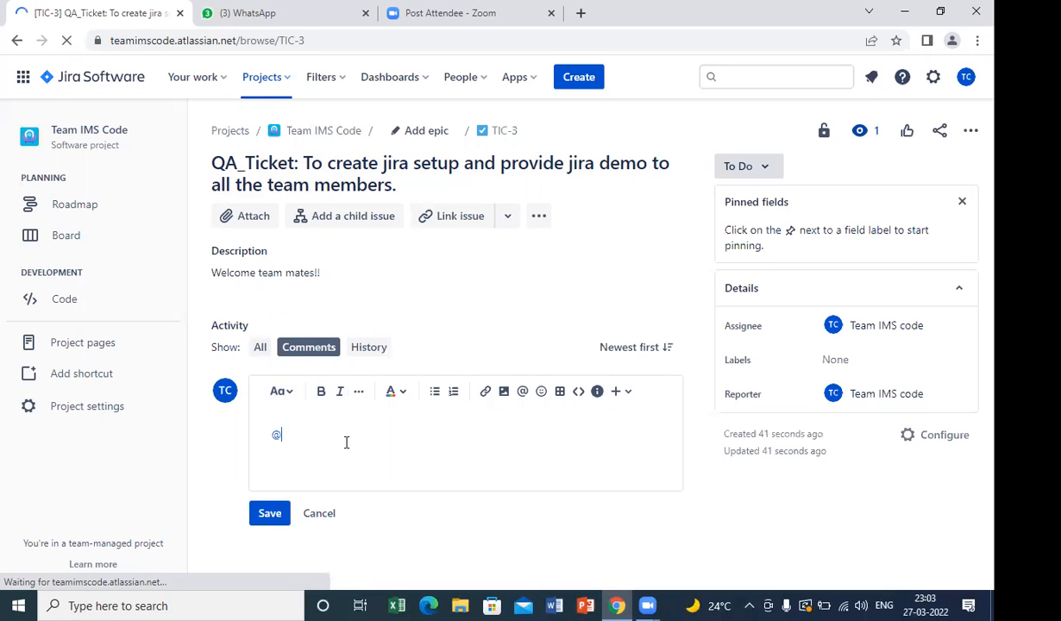
type("sha")
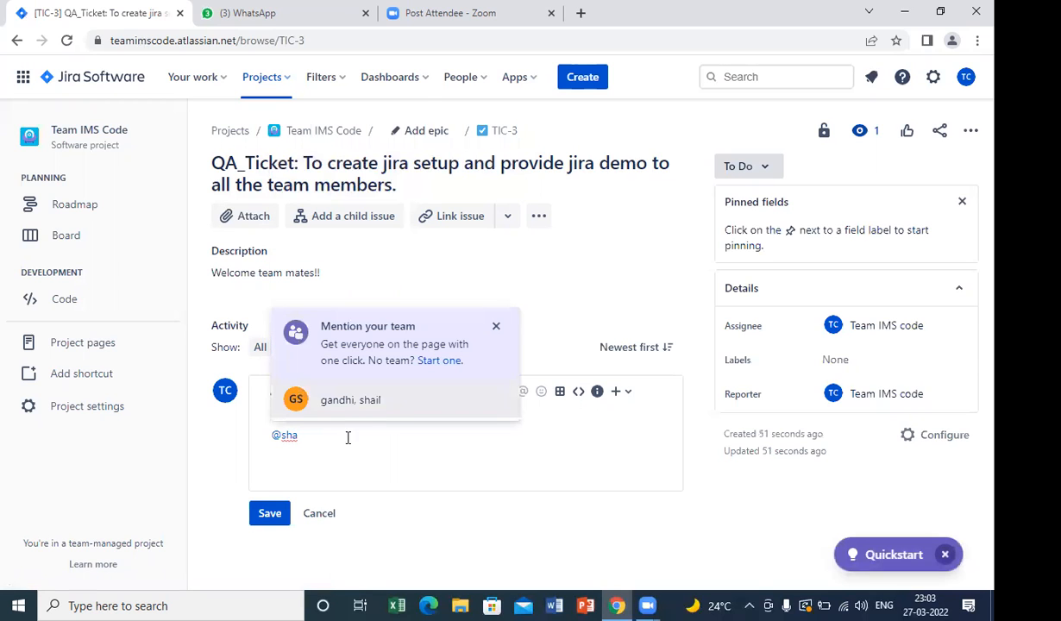
left_click(354, 405)
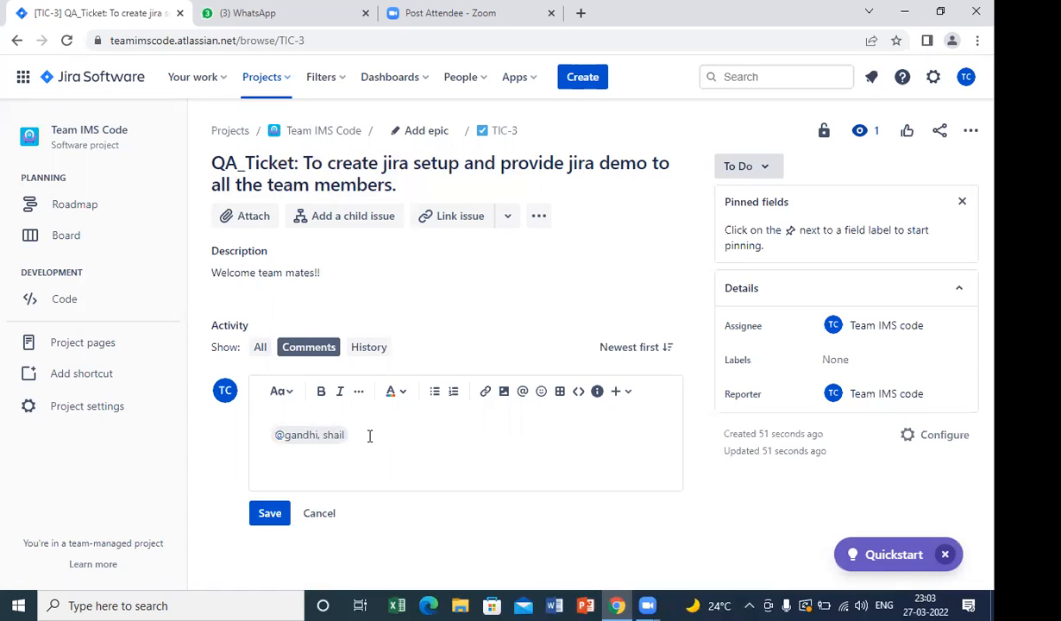
Complete the comment with "What do you mean by ......?" and save it.
type("What do you mean by ......")
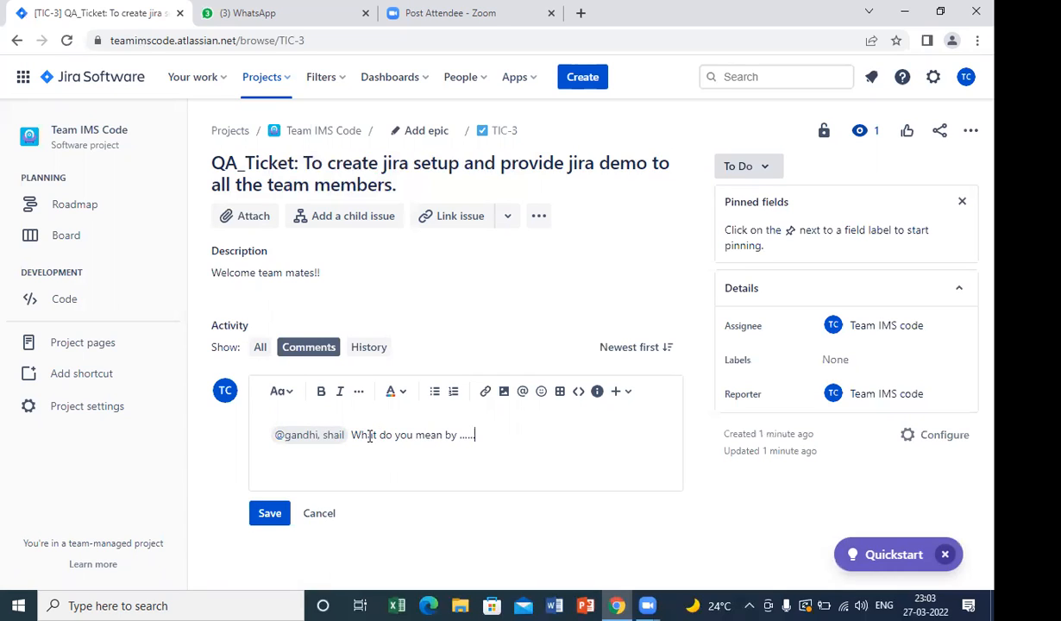
type("?")
left_click(266, 513)
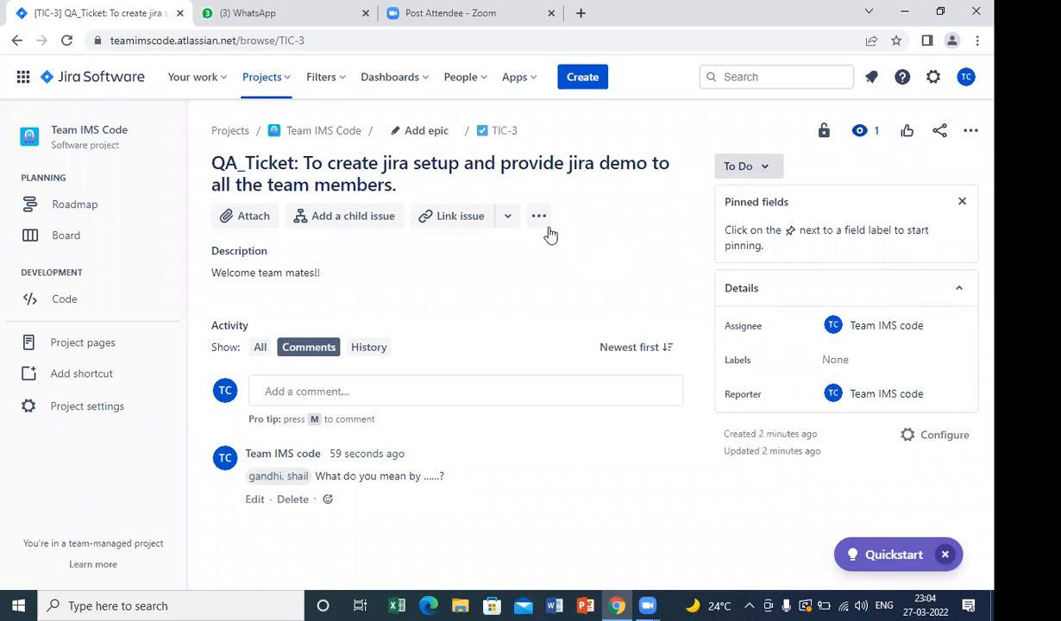
Look at the issue's additional actions and its epic options.
left_click(541, 222)
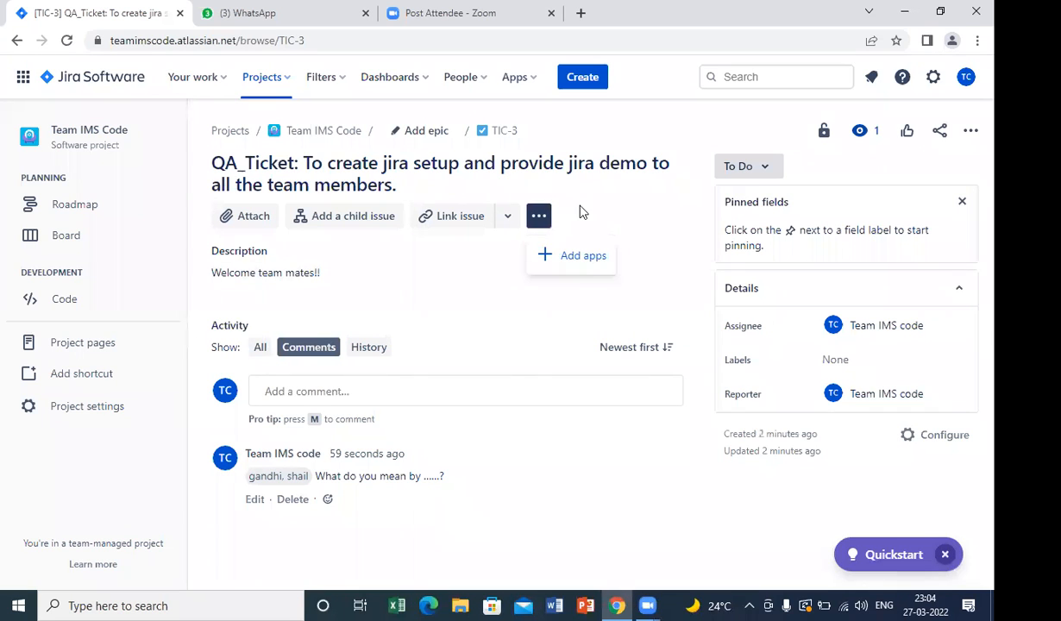
left_click(582, 212)
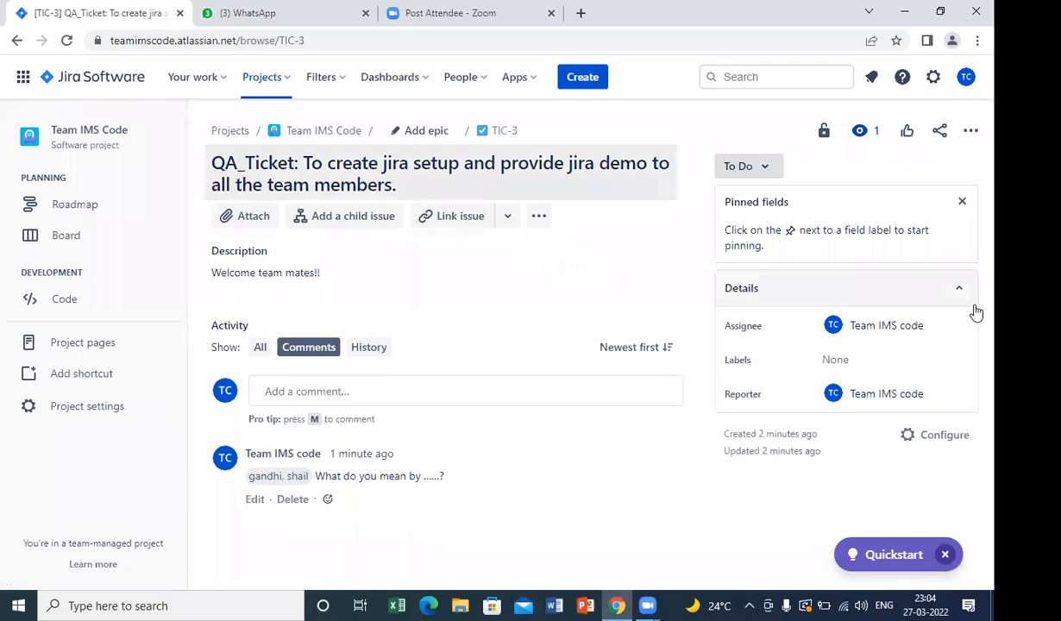
left_click(427, 133)
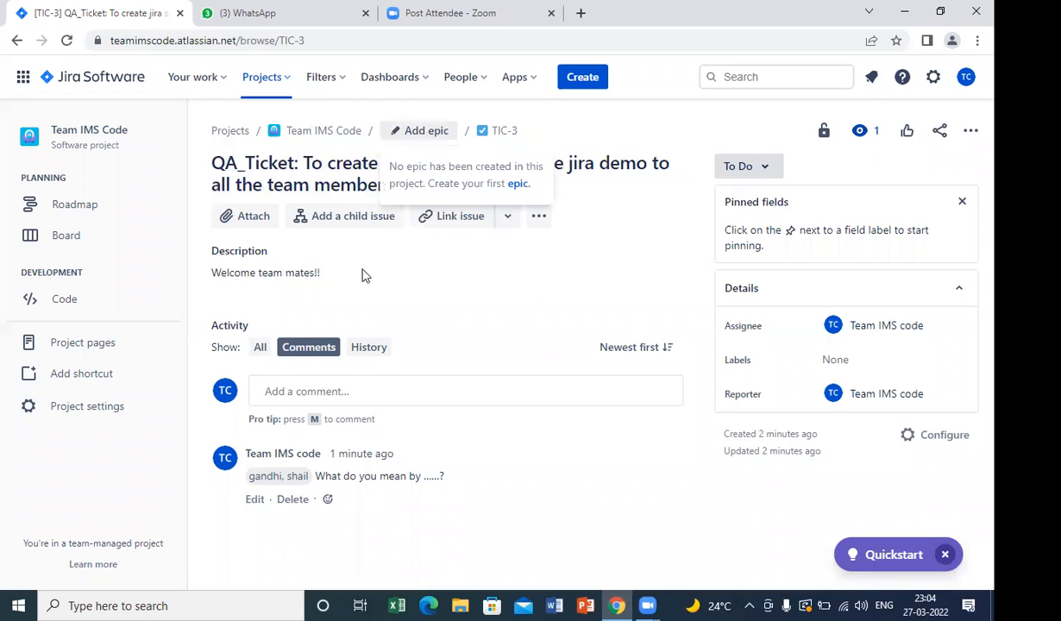
left_click(465, 303)
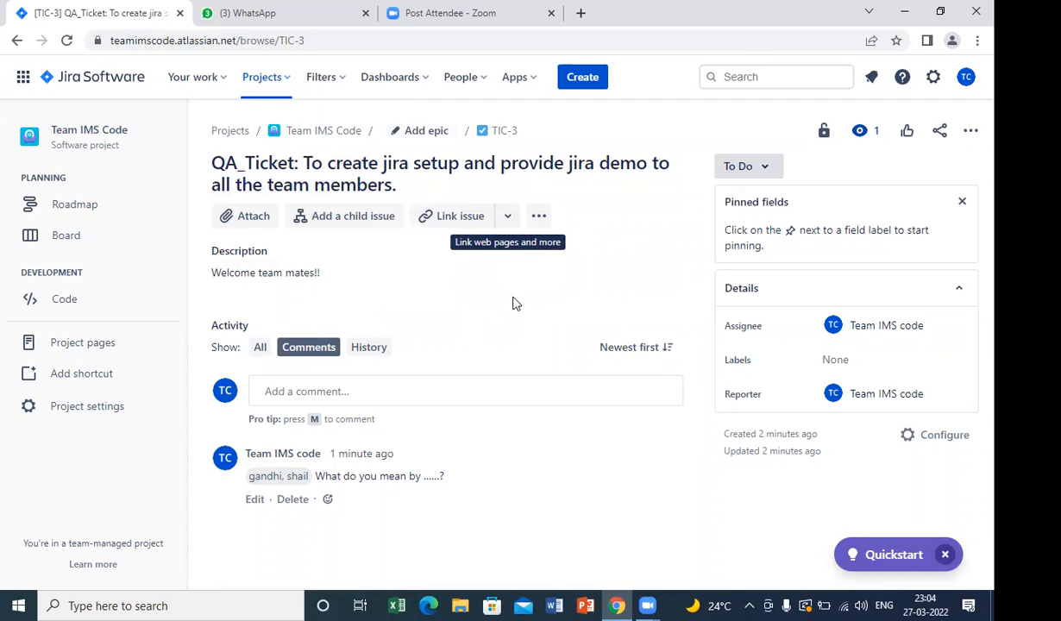
Set the issue's status to In Progress and review the other statuses it can move to.
left_click(770, 172)
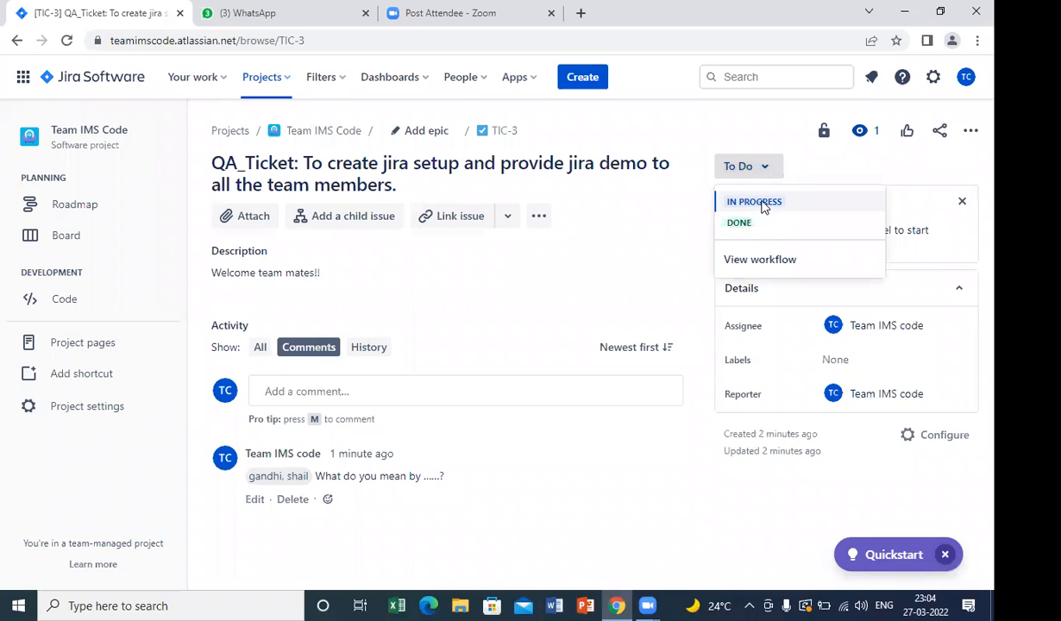
left_click(763, 205)
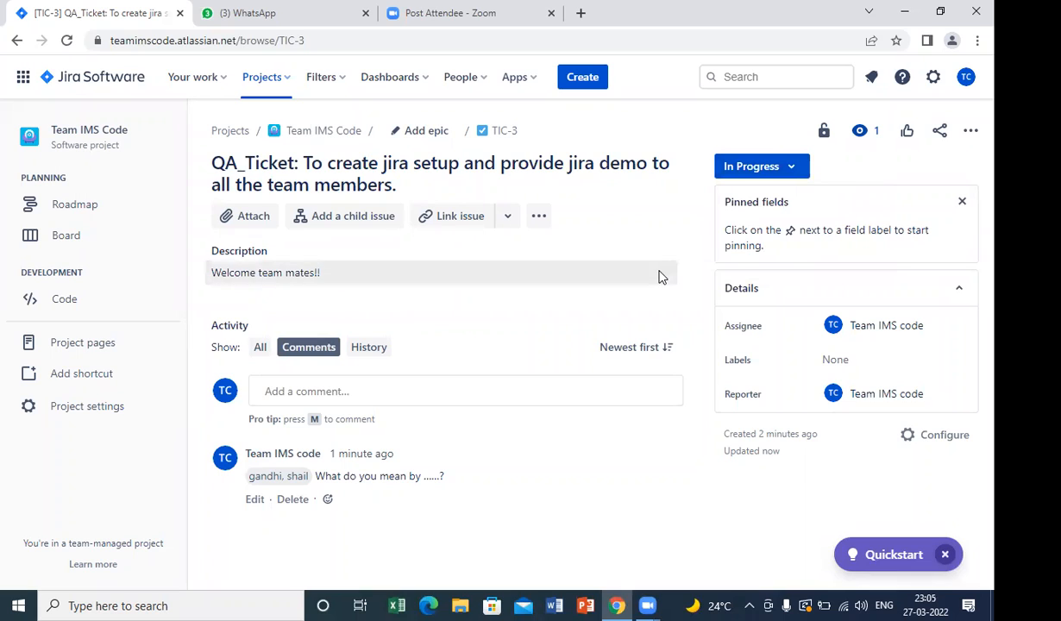
left_click(794, 171)
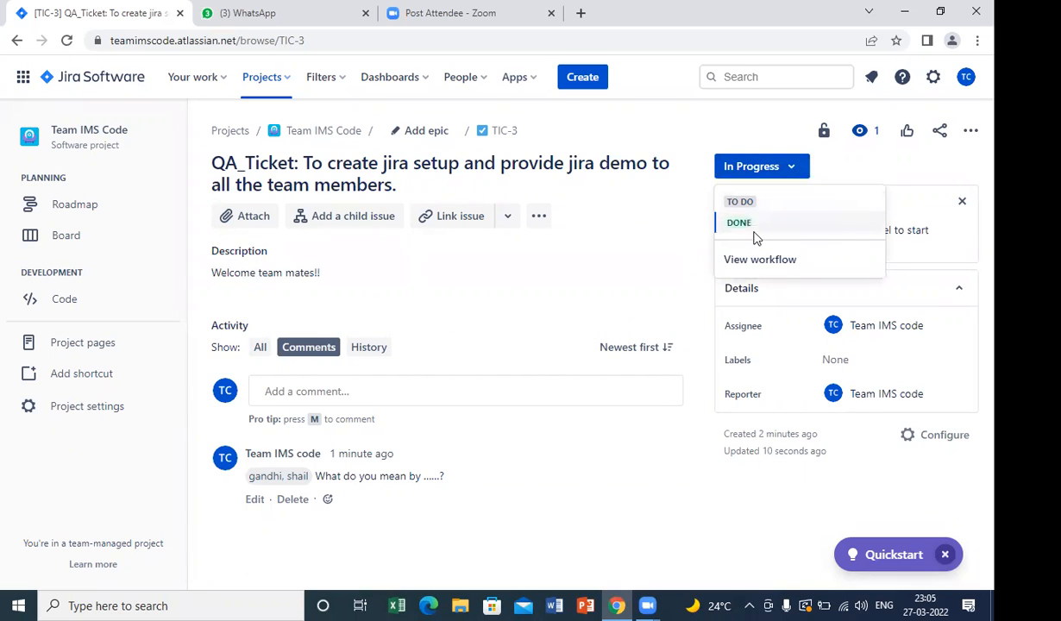
left_click(666, 300)
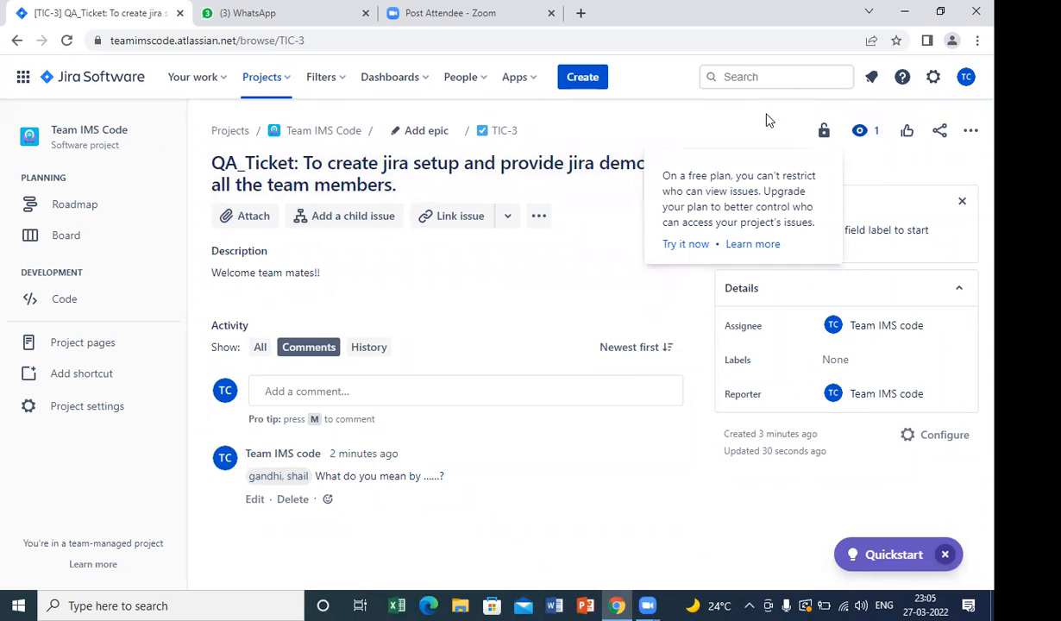
Add the other team member as a watcher of the QA_Ticket issue.
left_click(865, 132)
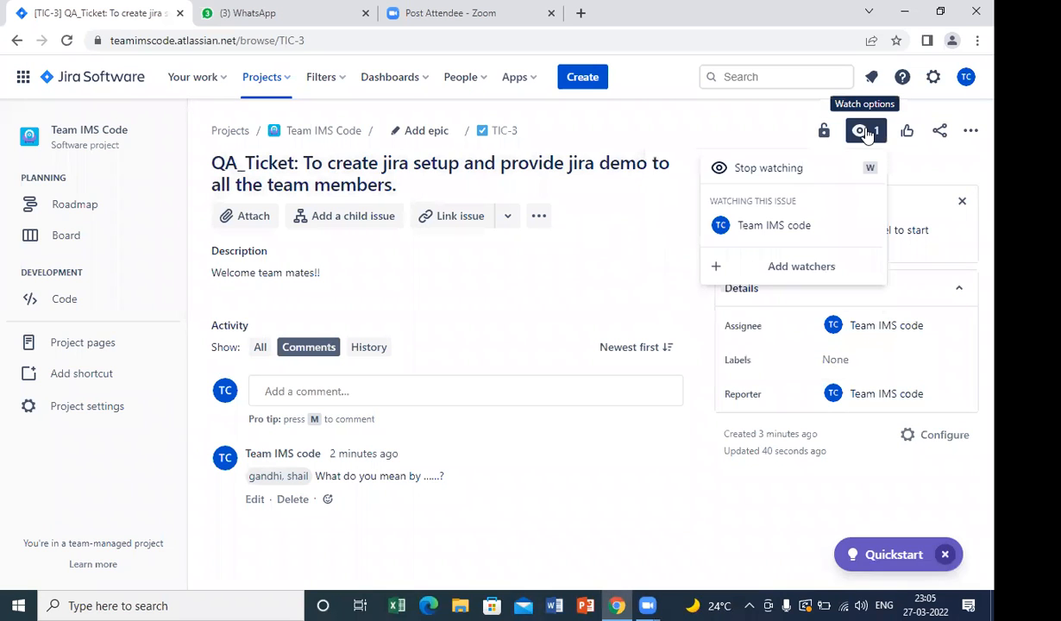
left_click(790, 268)
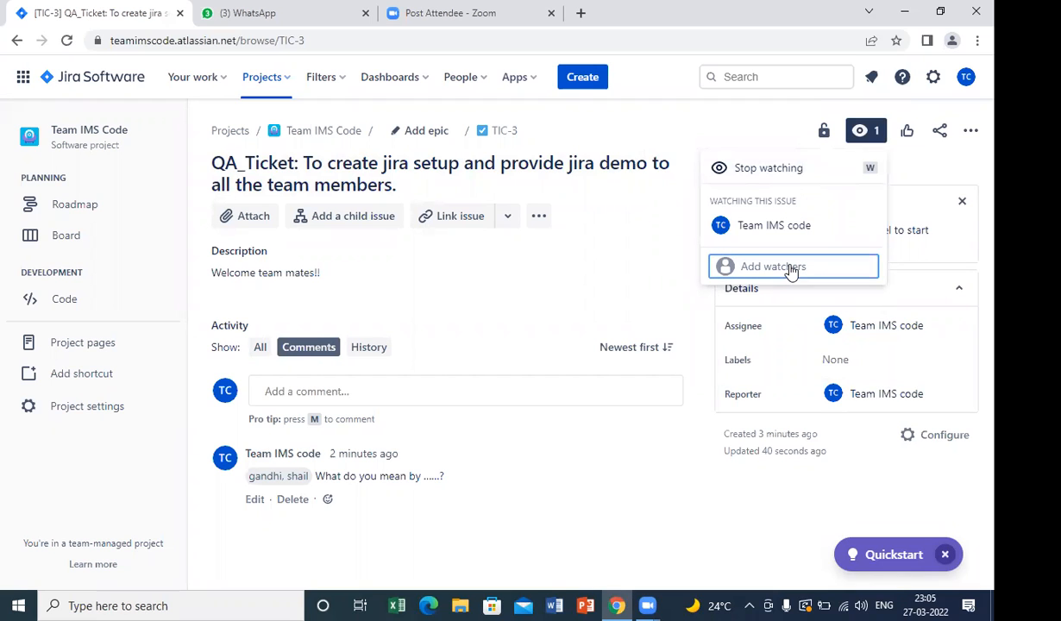
type("ga")
left_click(784, 308)
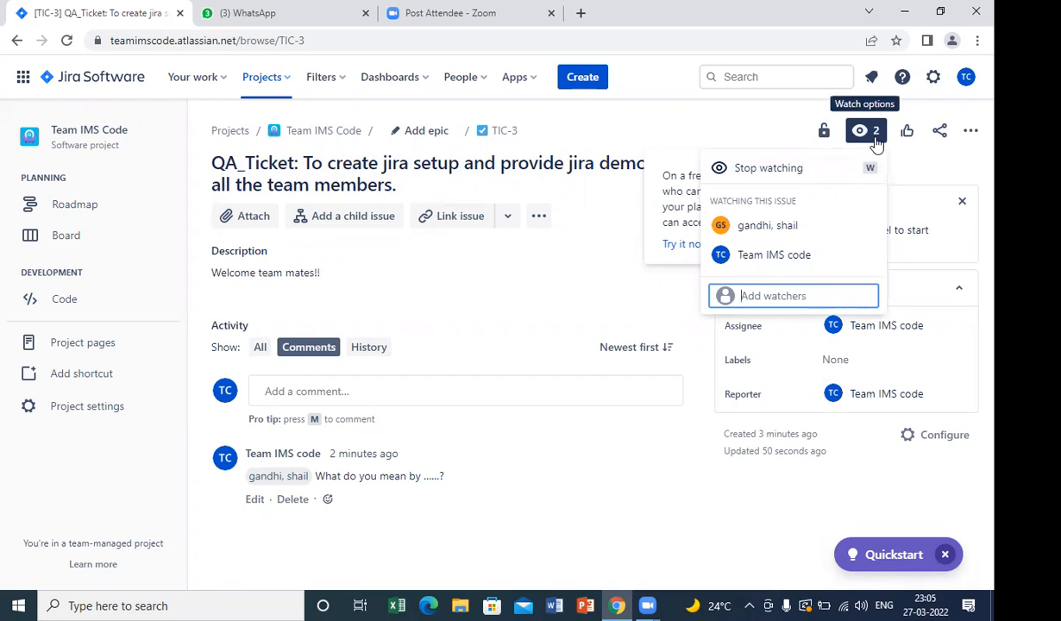
left_click(905, 169)
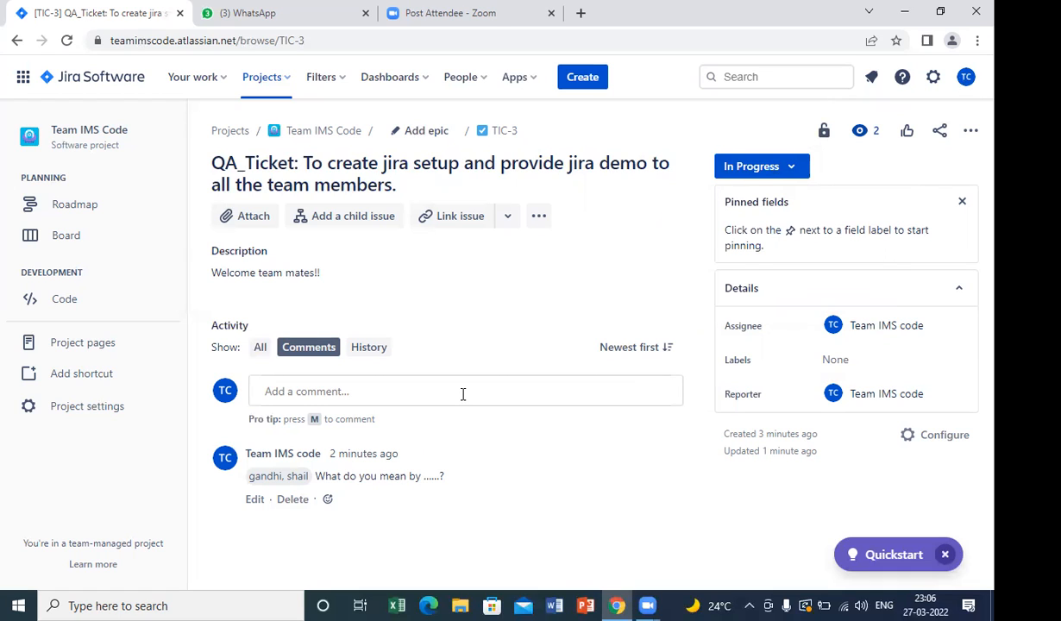
Review the issue's activity as history only, comments only and all entries combined, ending on the comments.
left_click(379, 351)
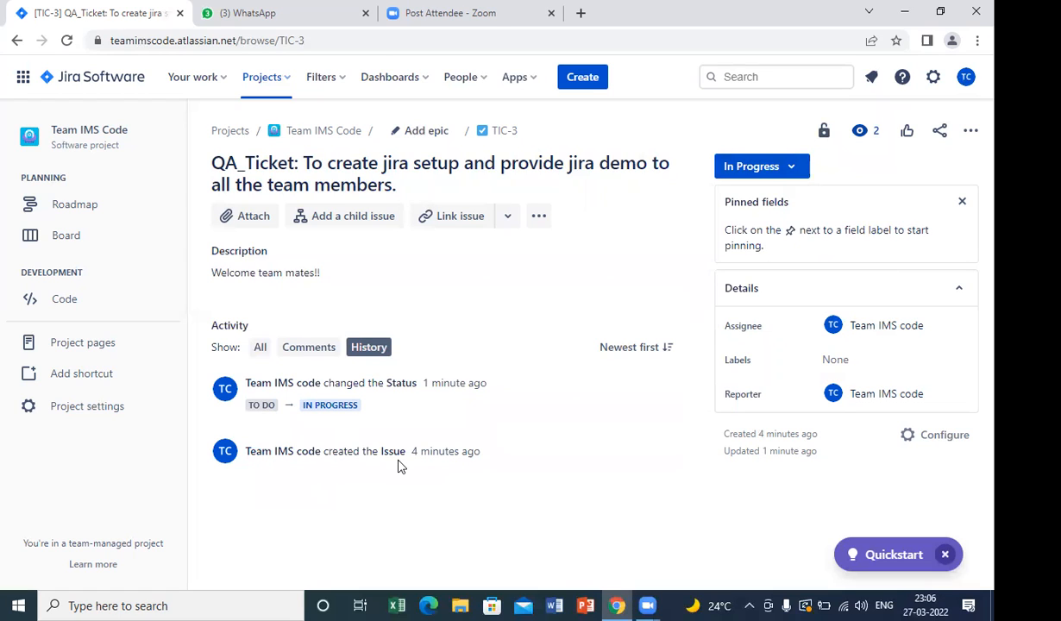
left_click(293, 351)
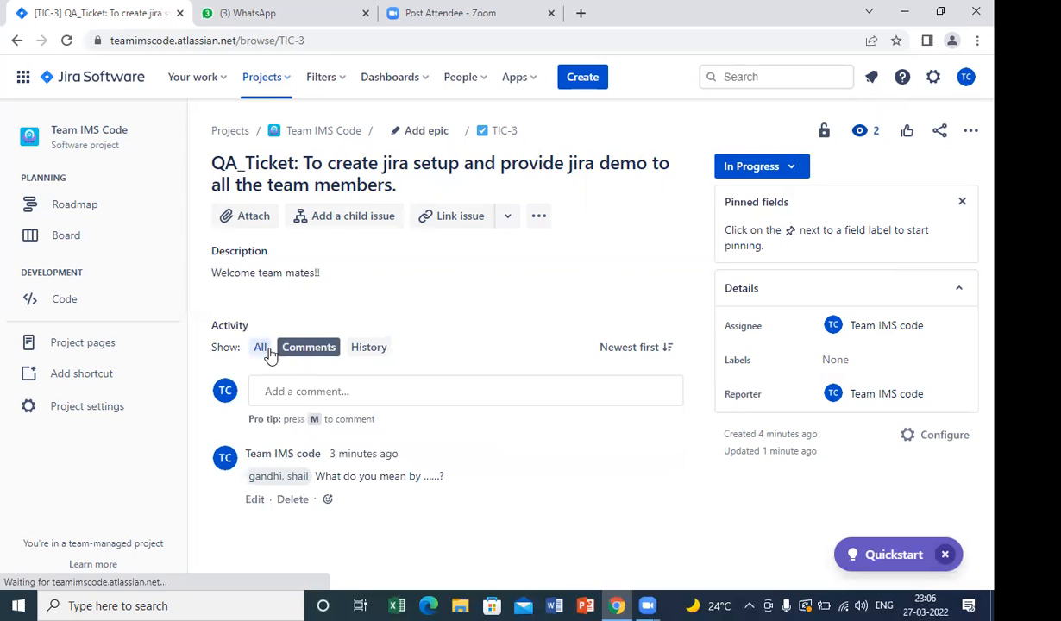
left_click(261, 347)
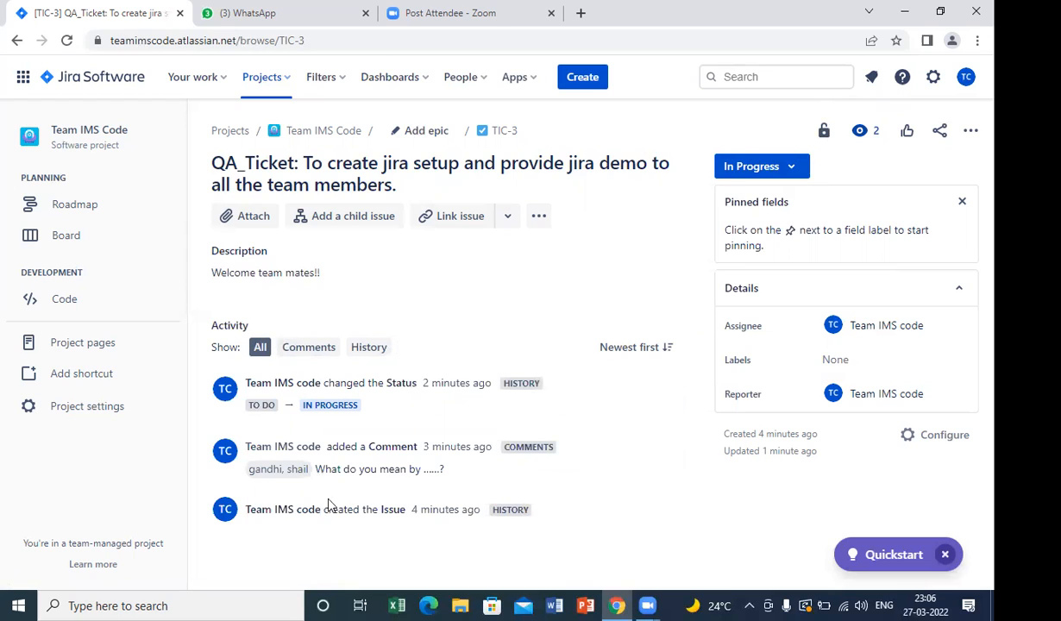
left_click(308, 355)
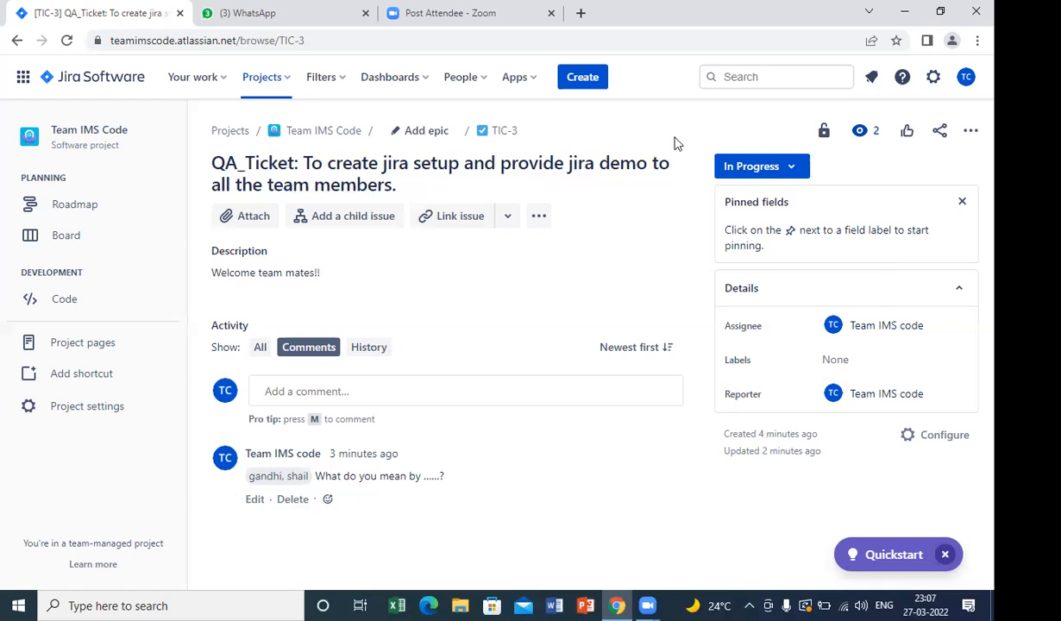
Look at the issue's additional actions and the Jira administration settings without changing anything.
left_click(970, 132)
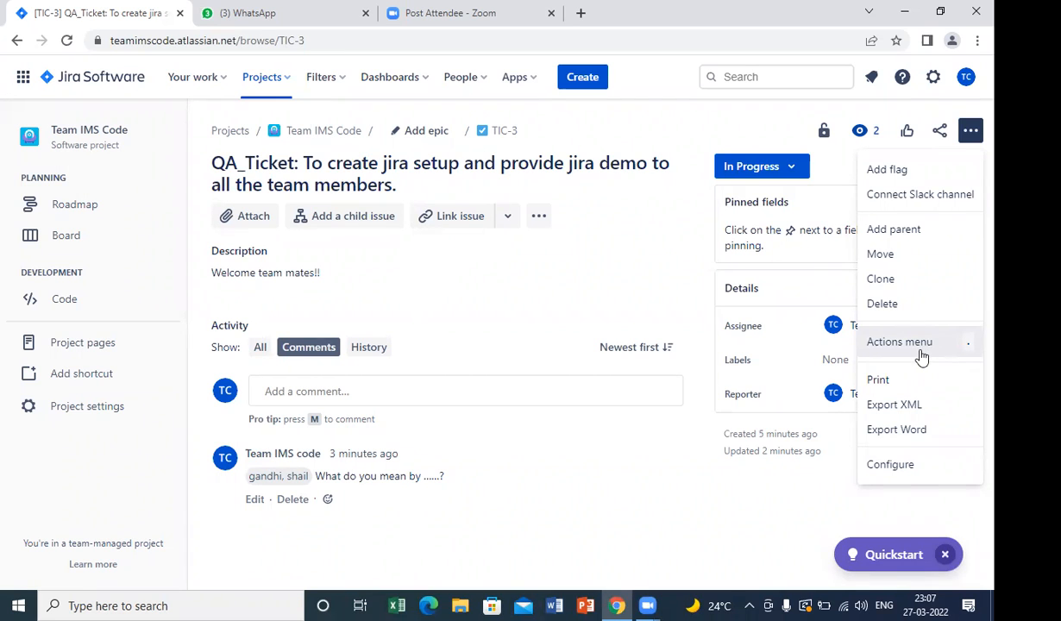
left_click(793, 526)
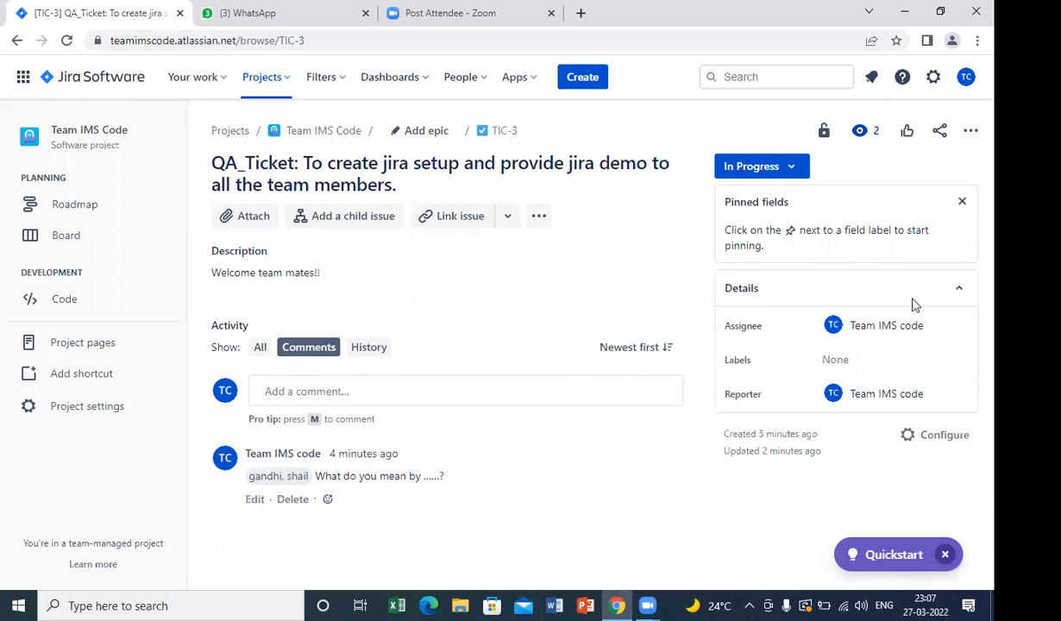
left_click(934, 79)
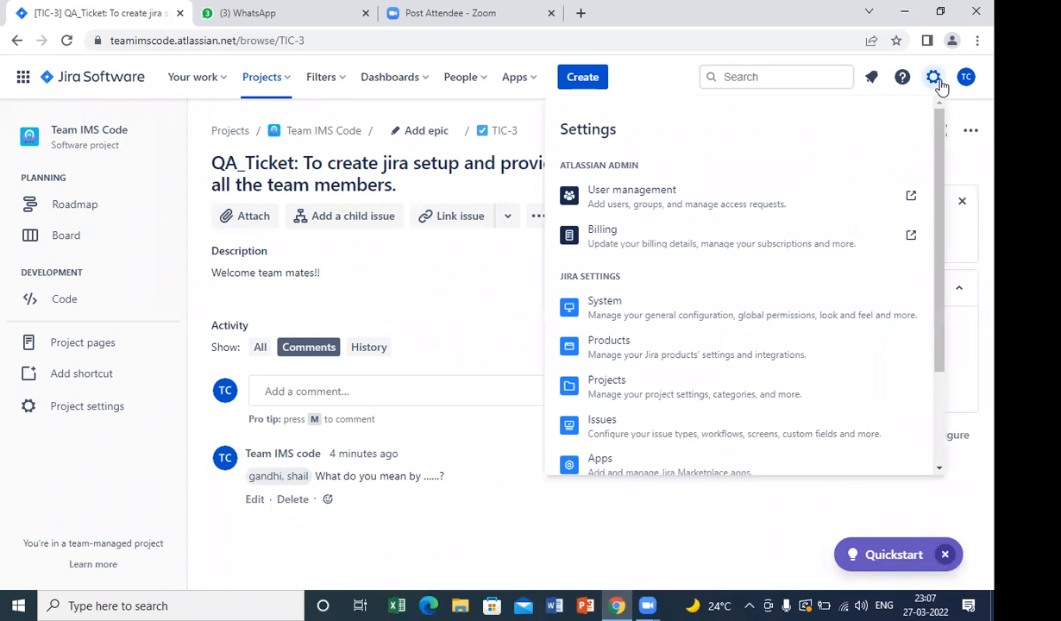
left_click(793, 535)
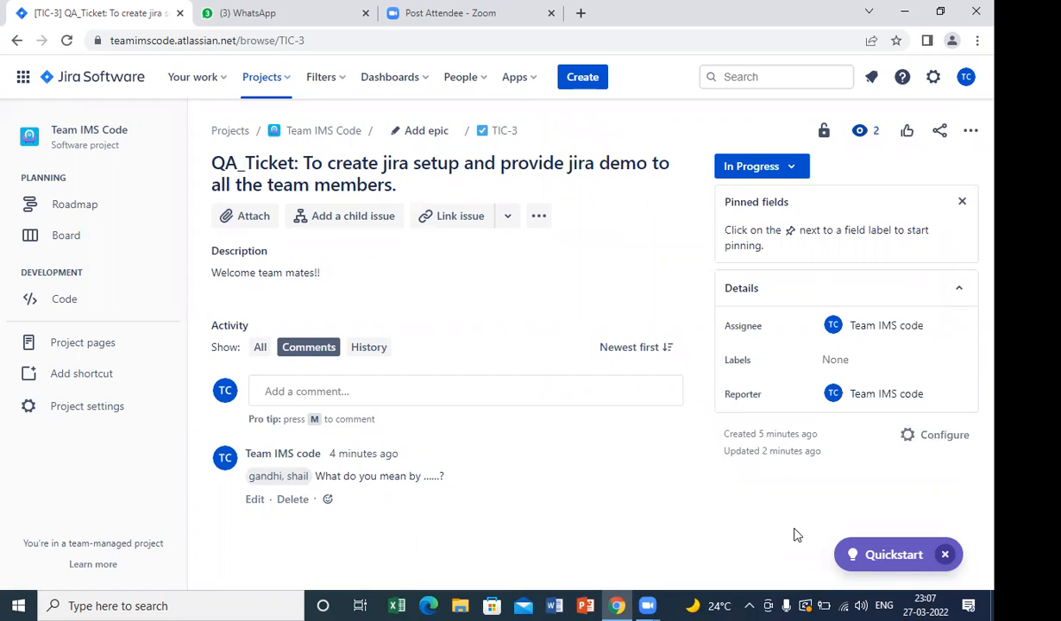
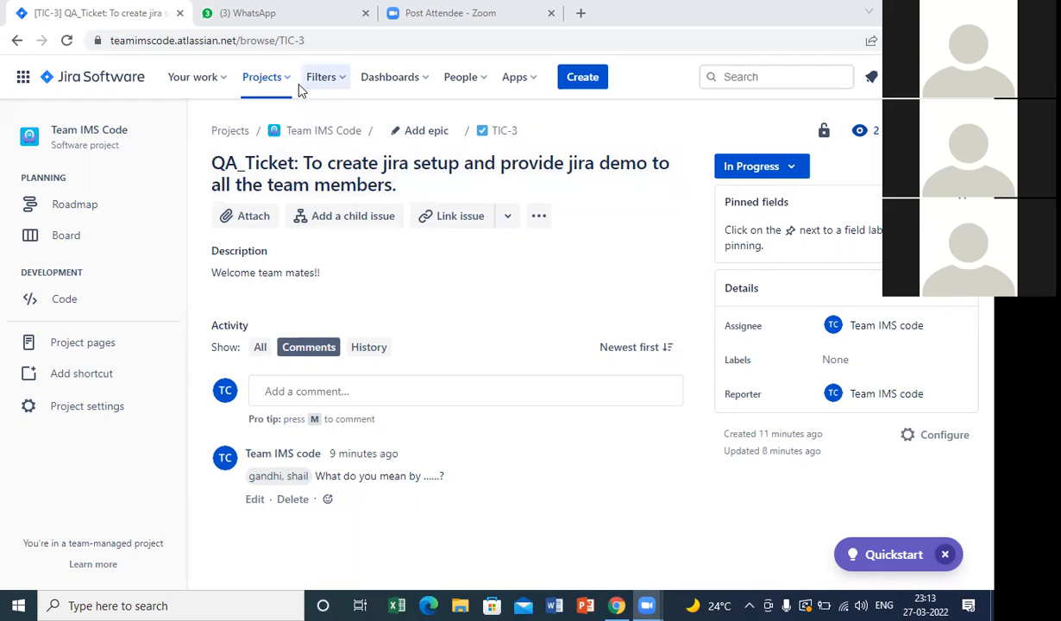
Review the issues assigned to the current account, dismiss the field-groups notice and return to the QA_Ticket issue.
left_click(227, 78)
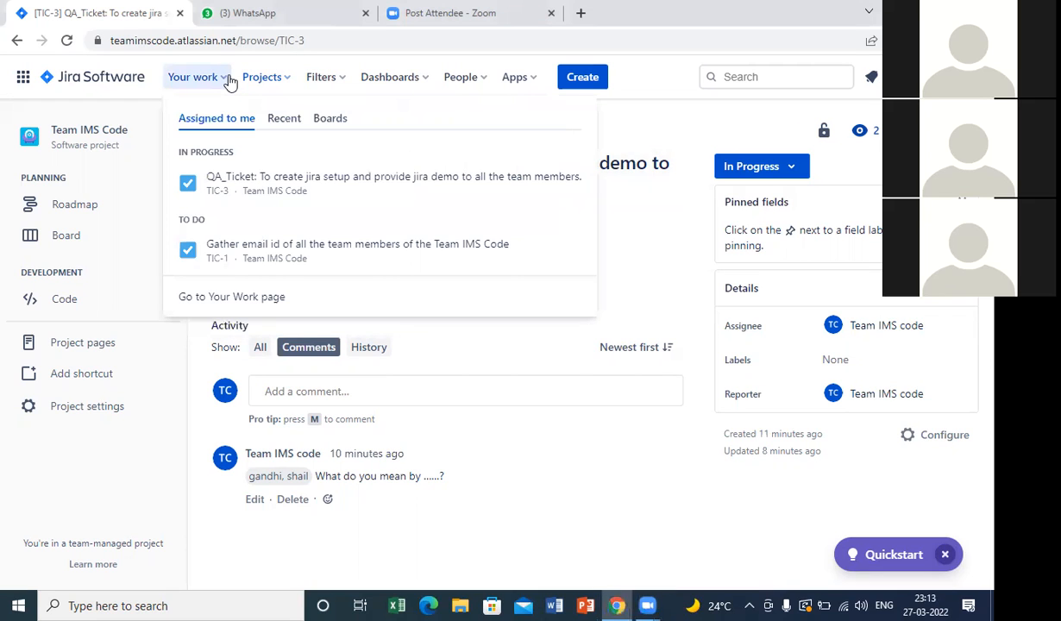
left_click(216, 255)
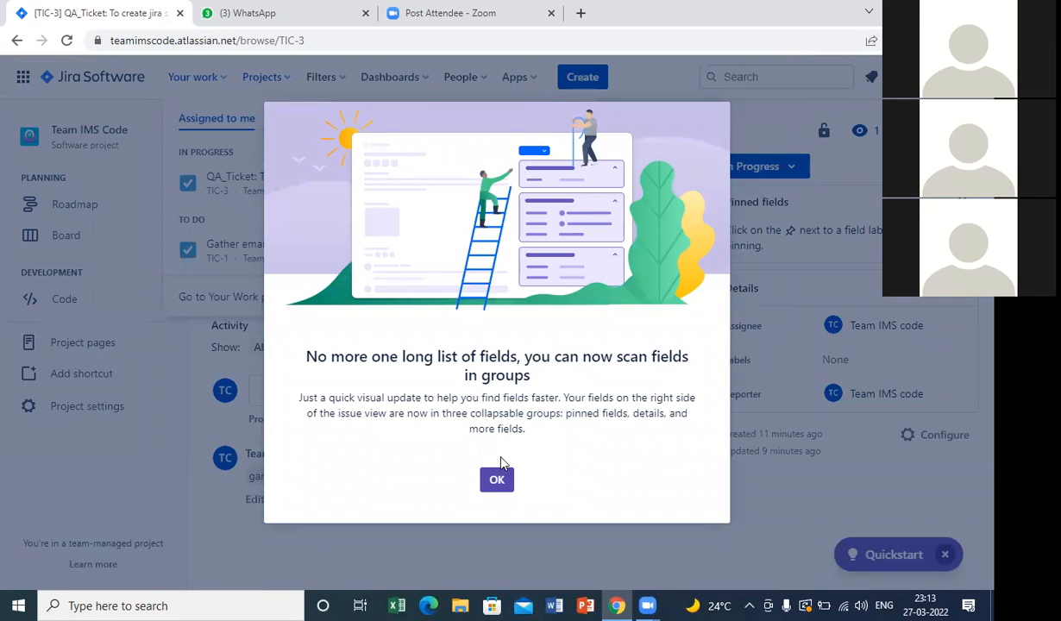
left_click(497, 481)
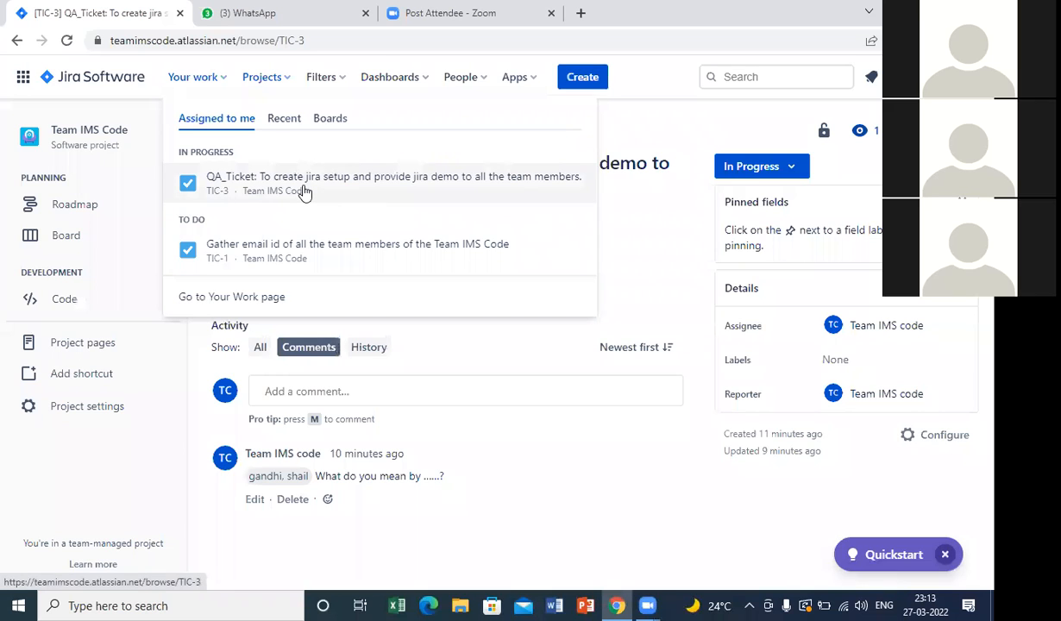
left_click(721, 121)
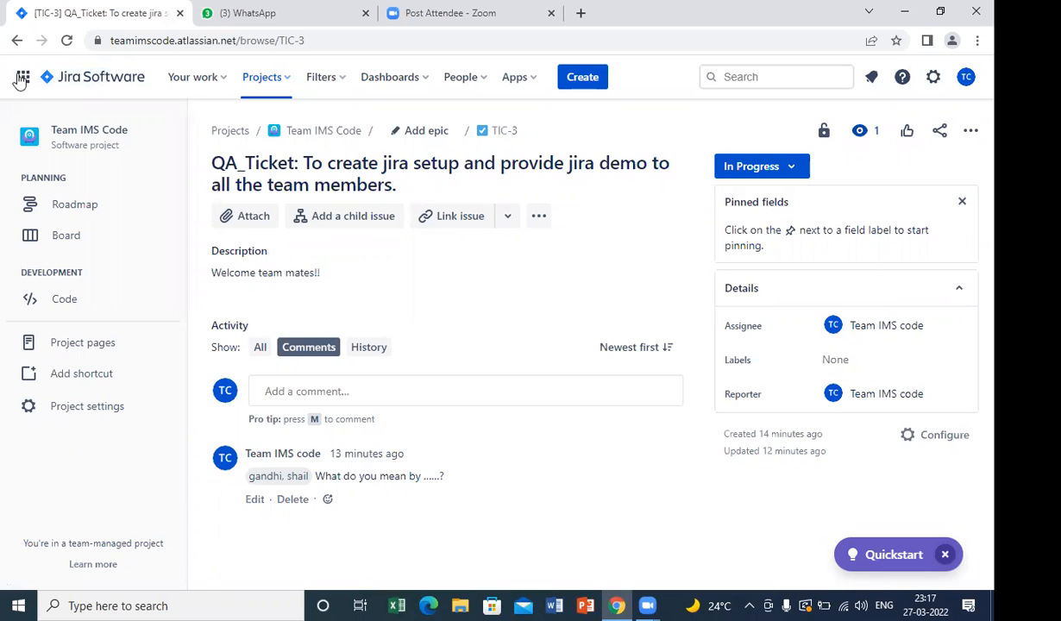
Switch from Jira to Confluence, open a new page draft and go back to the Confluence home page.
left_click(22, 80)
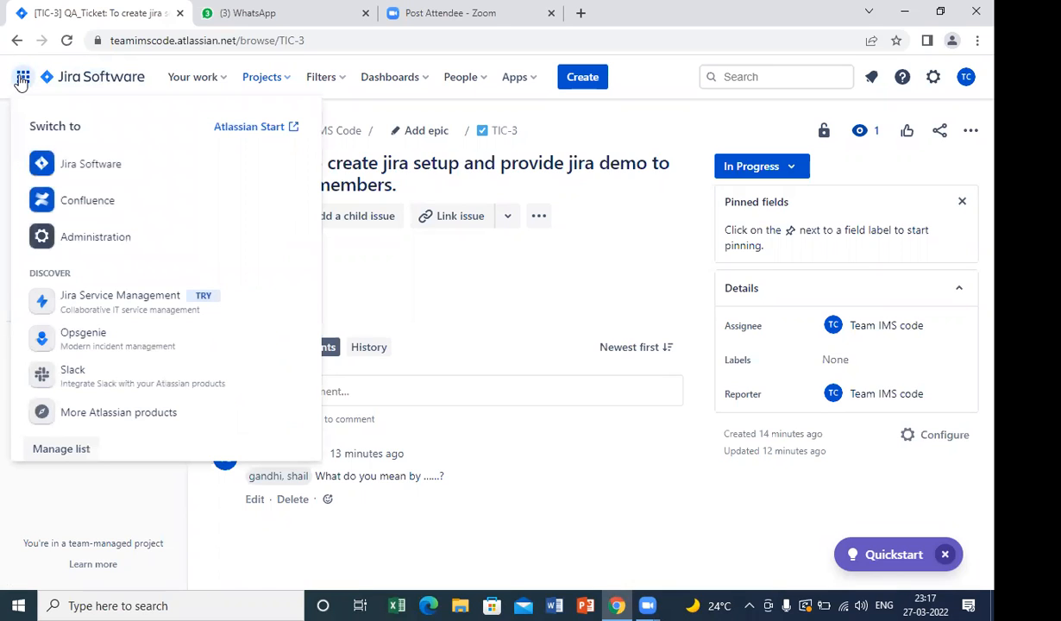
left_click(78, 211)
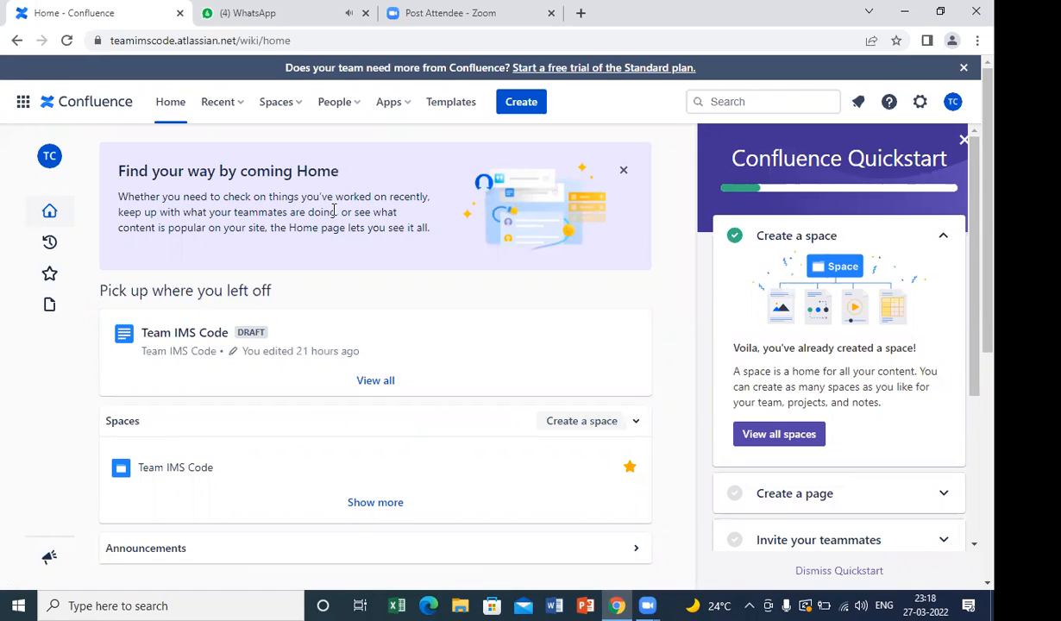
left_click(514, 102)
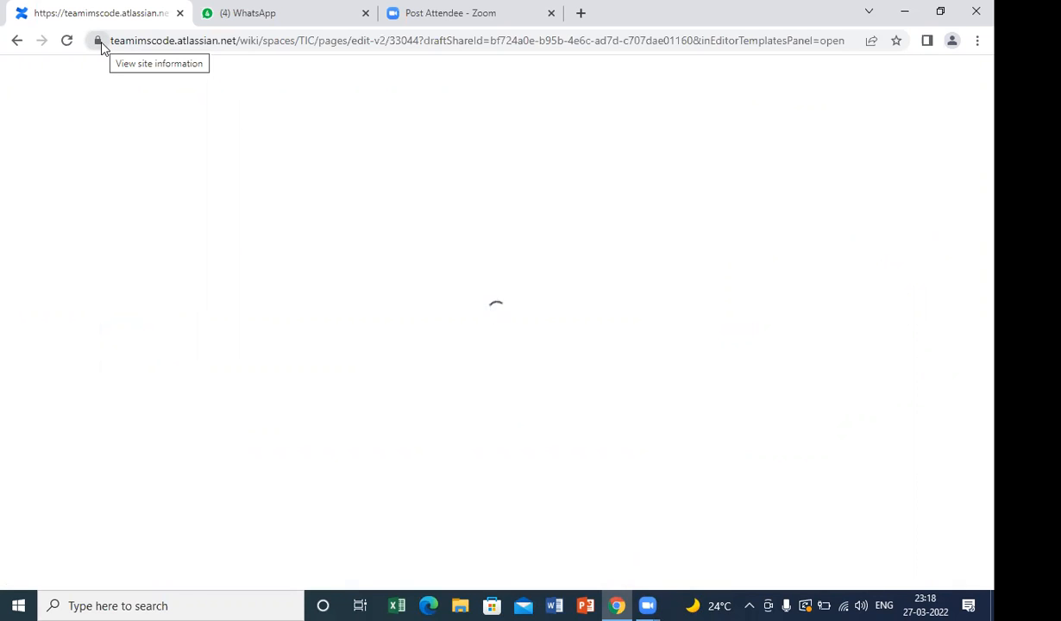
left_click(17, 41)
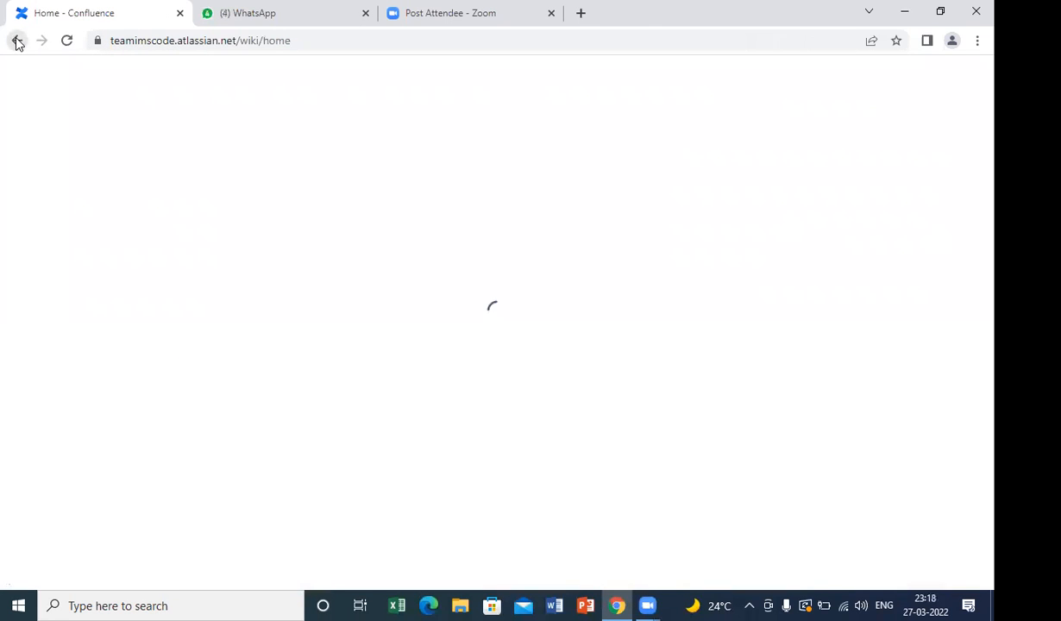